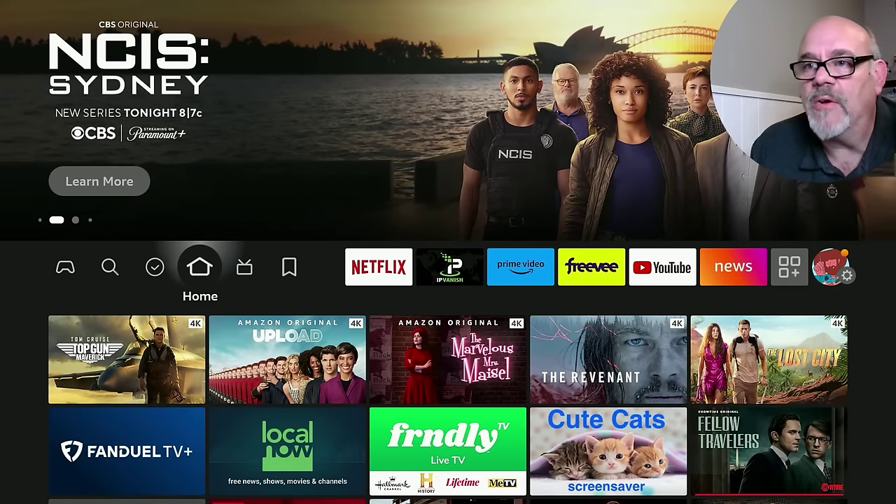
key(Right)
key(Right)
key(Right)
key(Right)
key(Right)
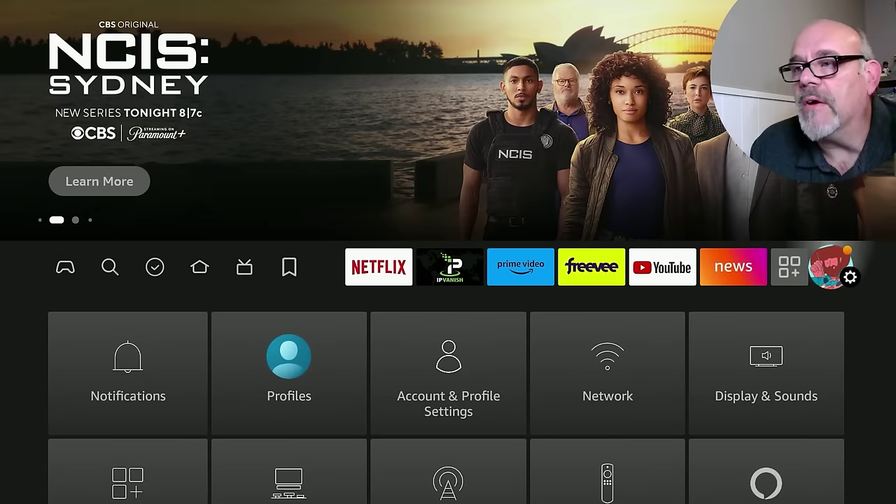
Open the About page in the My Fire TV settings
key(Down)
key(Down)
key(Down)
key(Right)
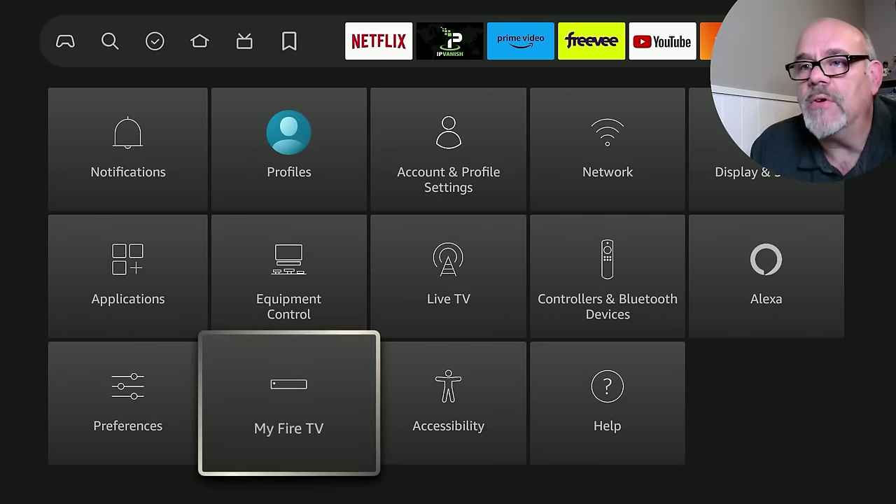
key(Return)
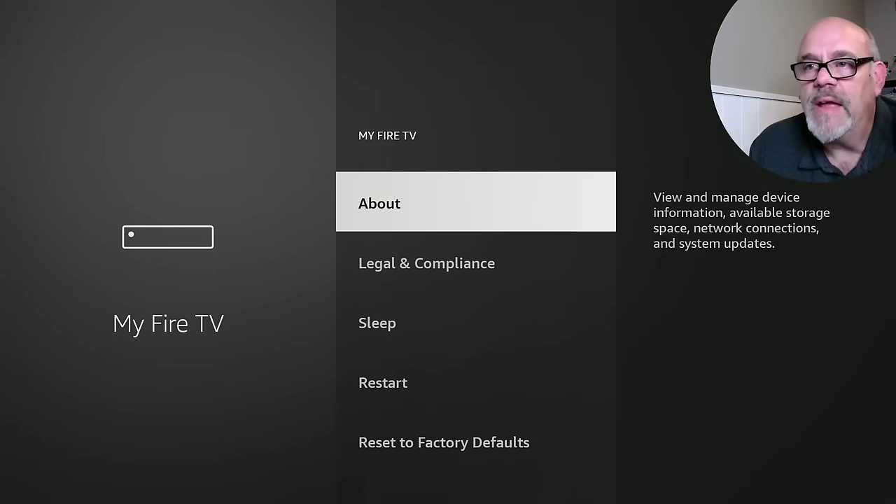
key(Down)
key(Up)
key(Down)
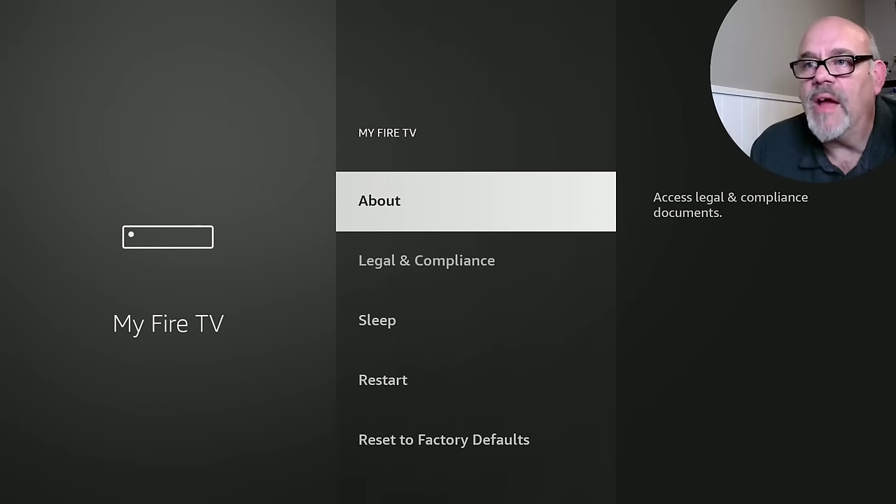
key(Up)
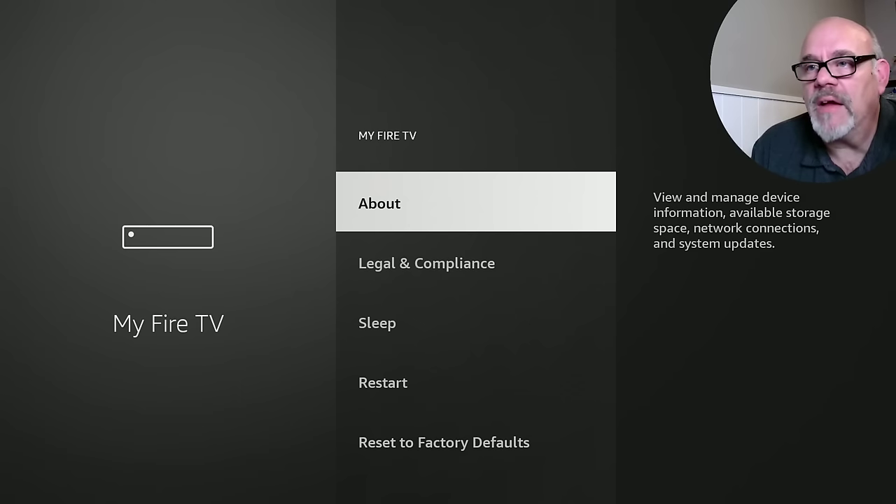
key(Return)
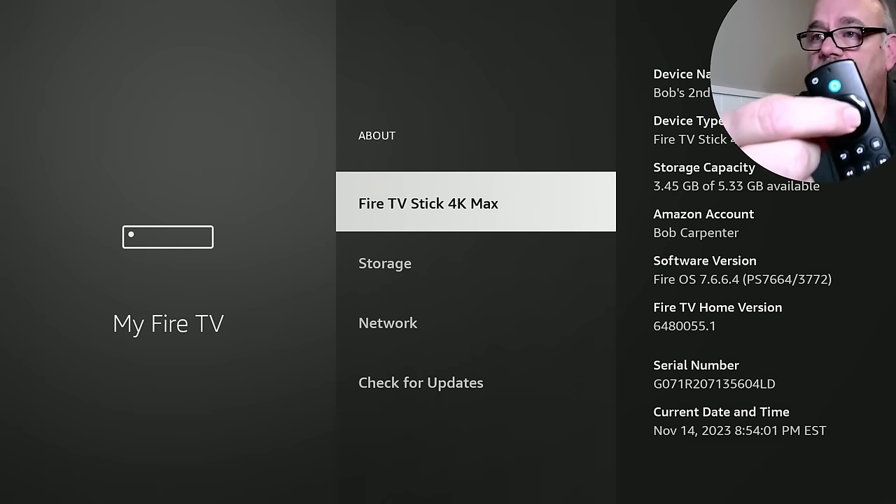
Select the Fire TV Stick 4K Max entry repeatedly to reveal Developer options, then go home
key(Return)
key(Return)
key(Return)
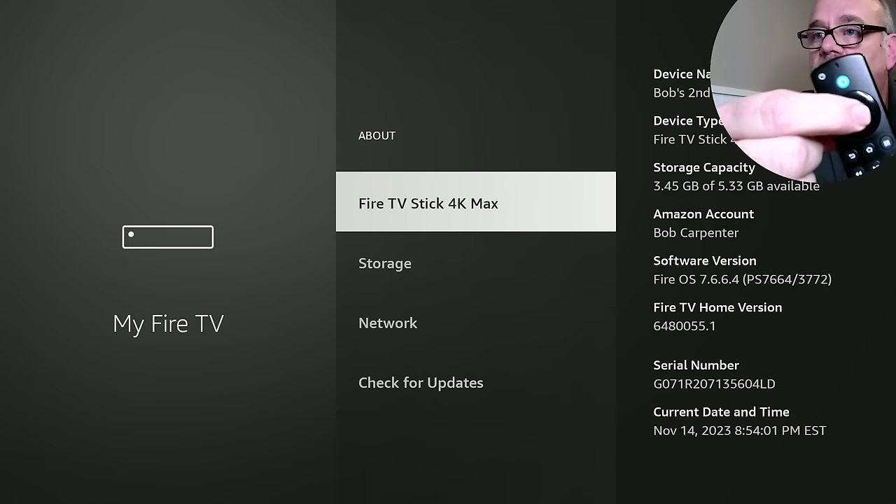
key(Return)
key(Return)
key(Return)
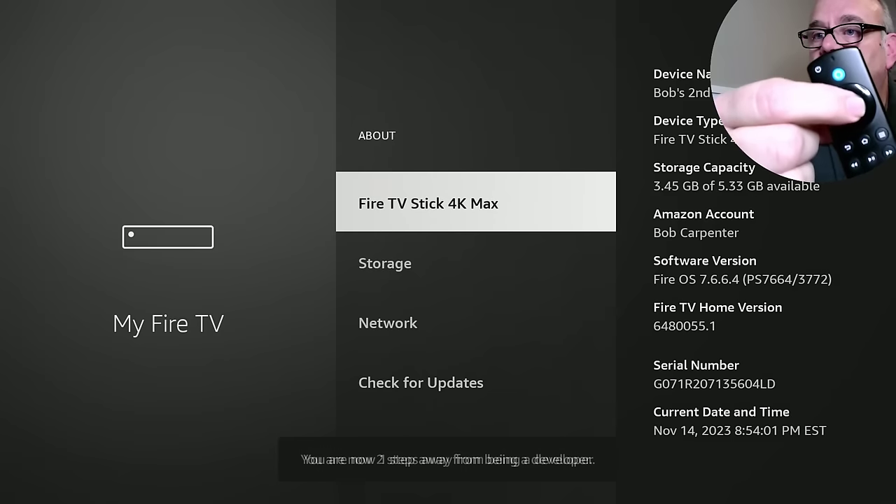
key(Return)
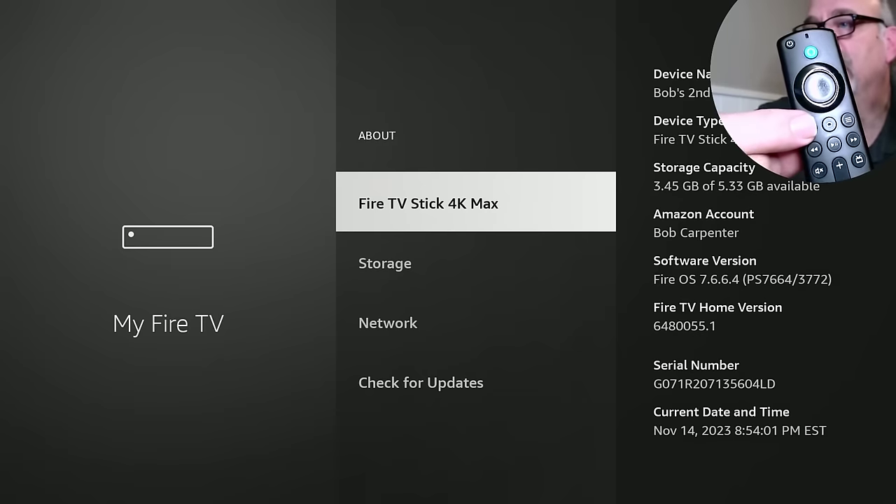
key(Escape)
key(Down)
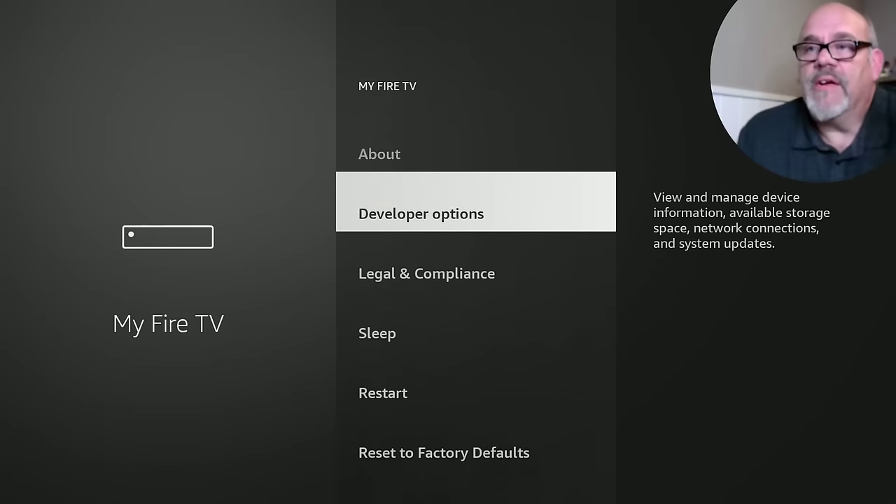
key(Up)
key(Down)
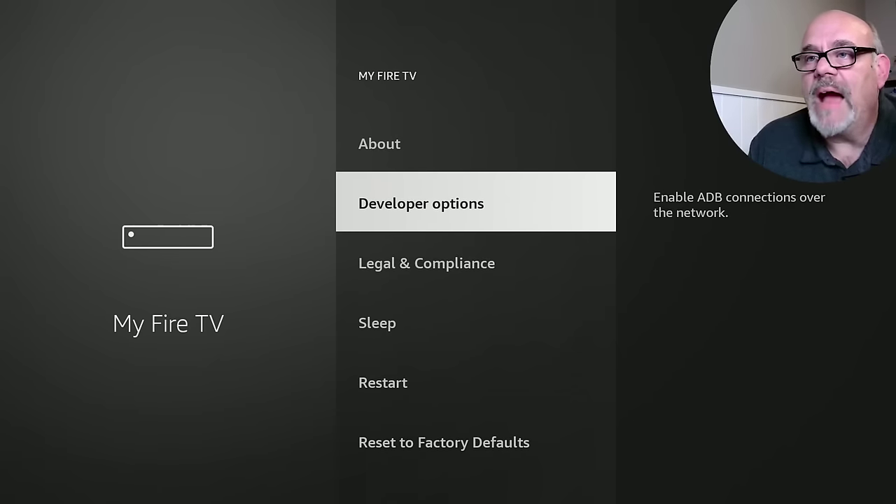
key(Home)
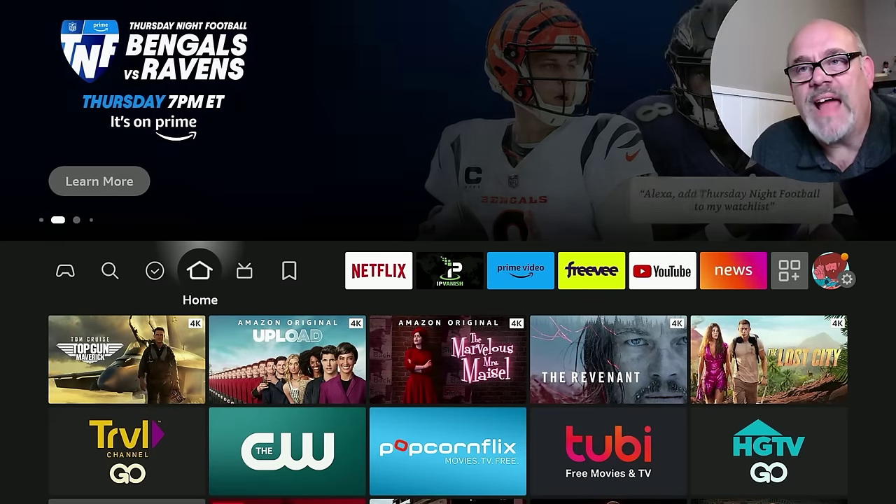
Search Find for 'Do' using the on-screen keyboard
key(Left)
key(Left)
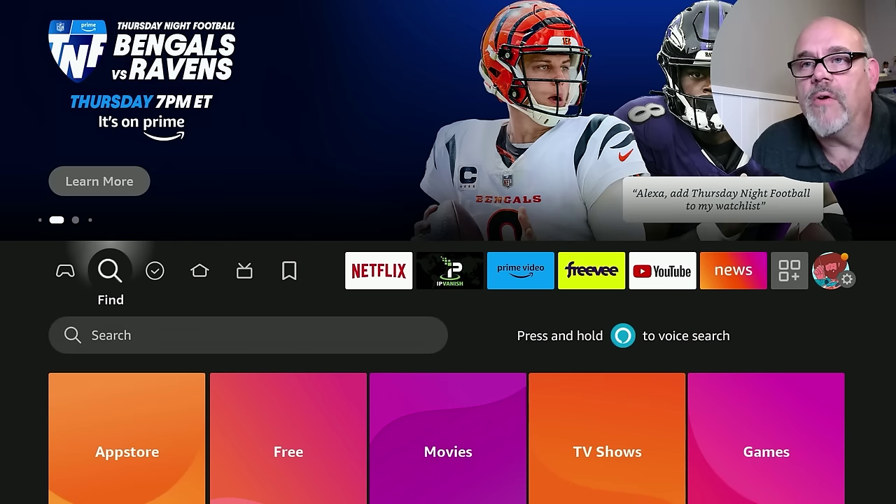
key(Down)
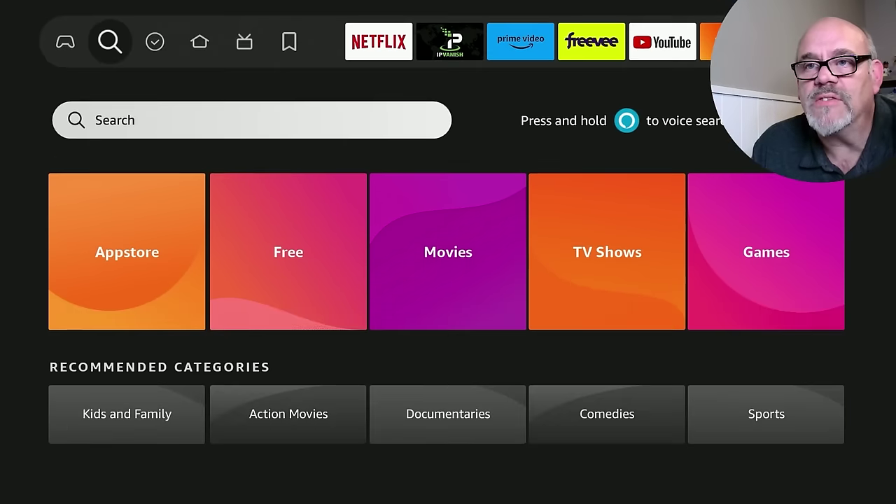
key(Return)
key(Right)
key(Right)
key(Right)
key(Return)
key(Down)
key(Left)
key(Left)
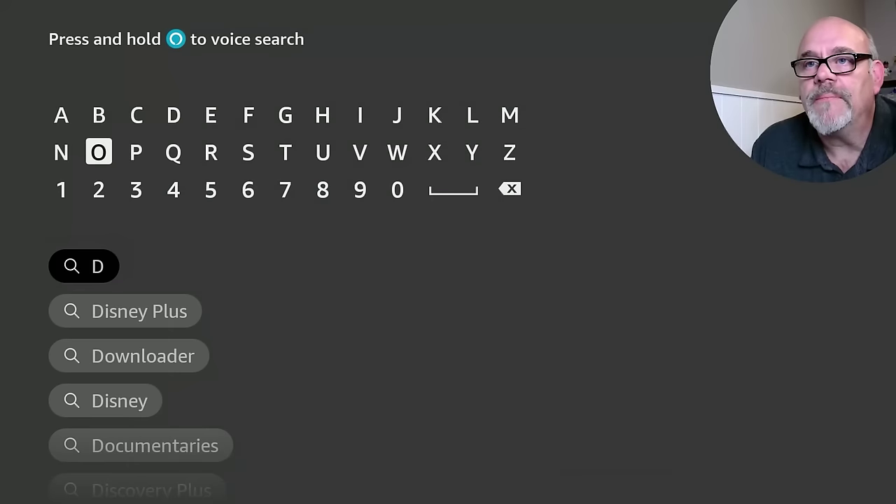
key(Return)
key(Right)
key(Right)
key(Right)
Pick the Downloader suggestion and download the Downloader app
key(Down)
key(Down)
key(Down)
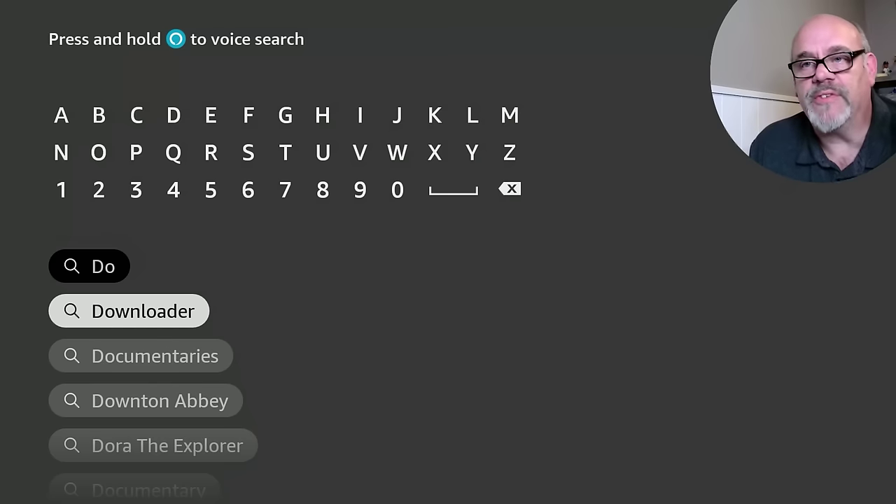
key(Return)
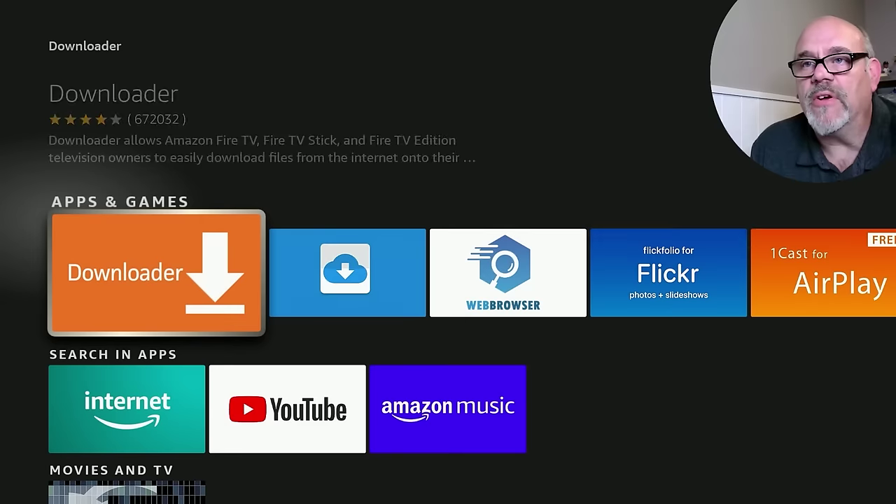
key(Return)
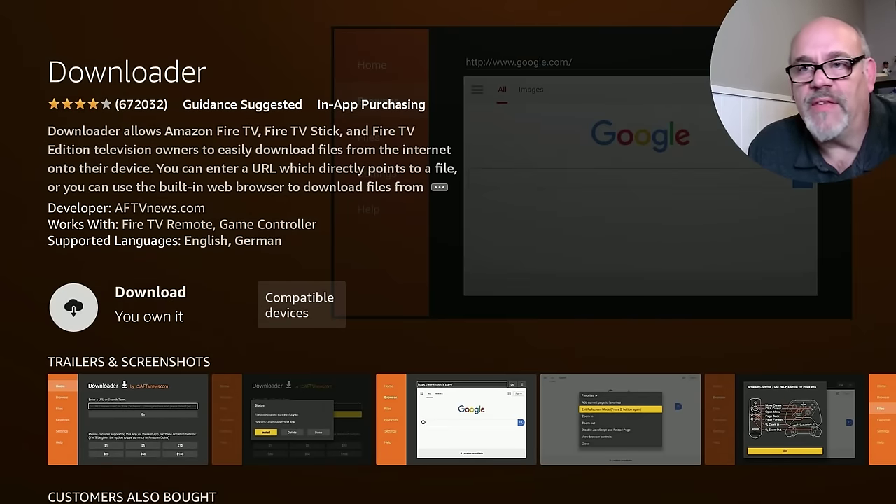
key(Return)
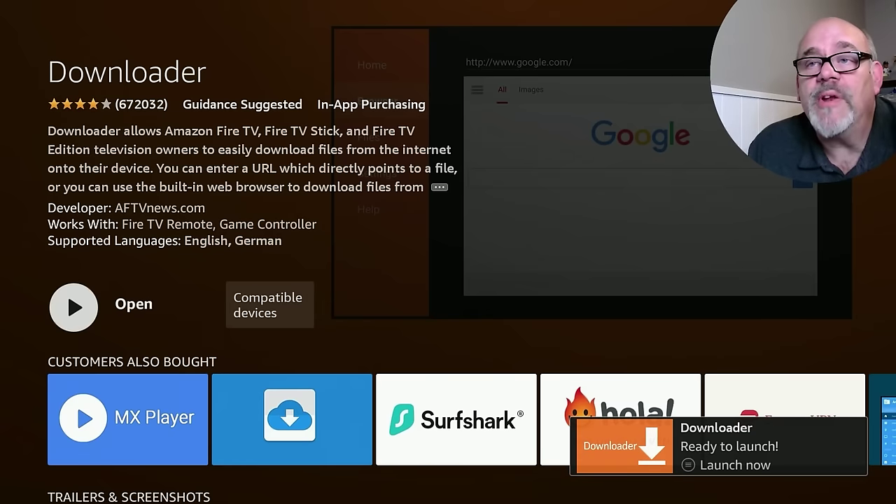
Switch Downloader ON under Developer options > Install unknown apps, then return home
key(Home)
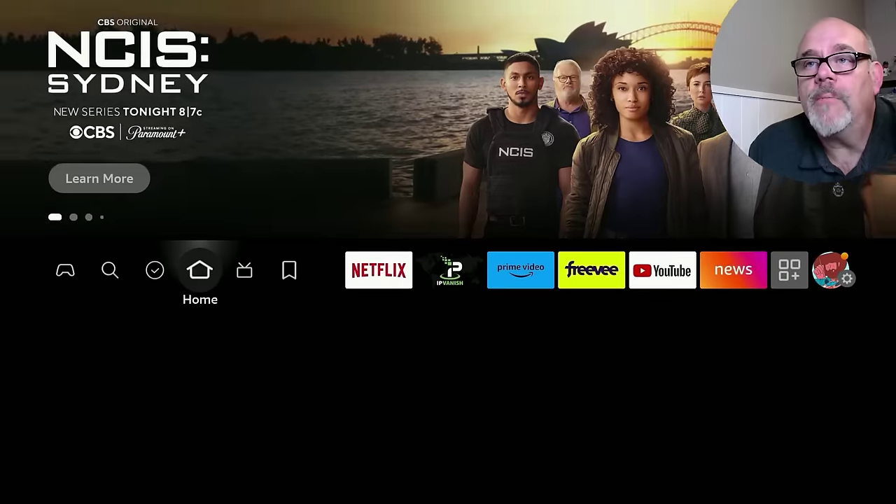
key(Right)
key(Right)
key(Right)
key(Right)
key(Right)
key(Right)
key(Right)
key(Right)
key(Right)
key(Right)
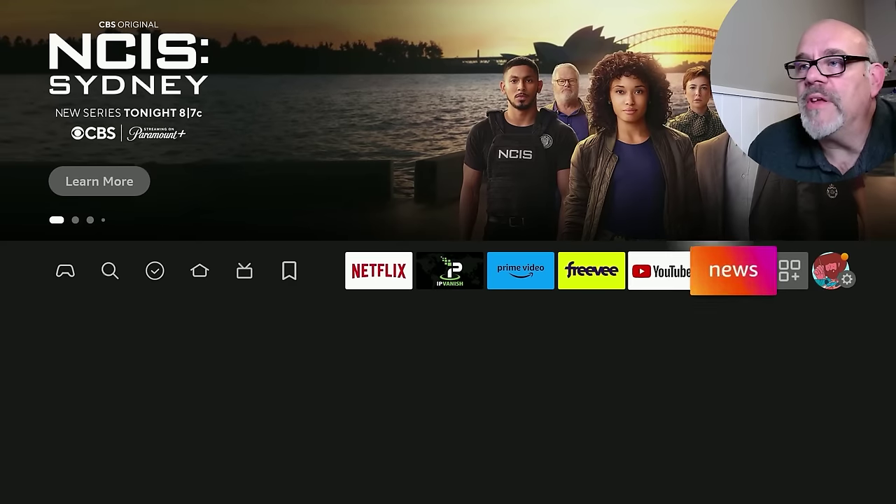
key(Down)
key(Down)
key(Down)
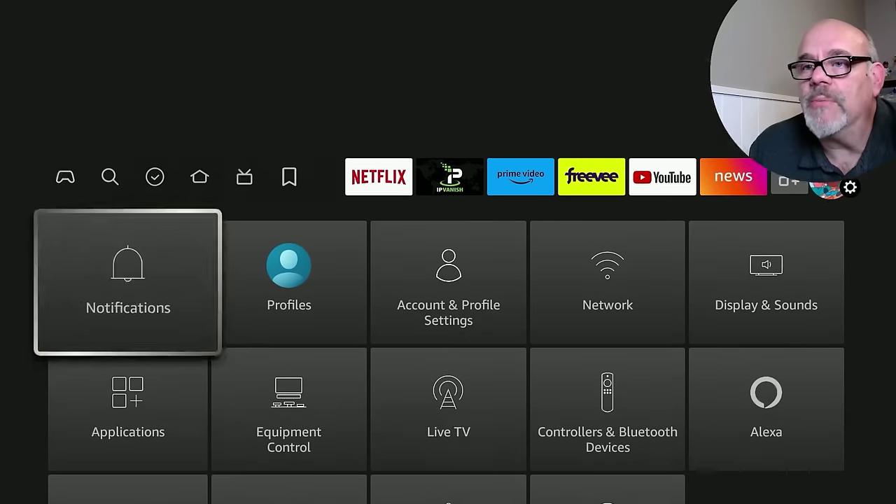
key(Right)
key(Return)
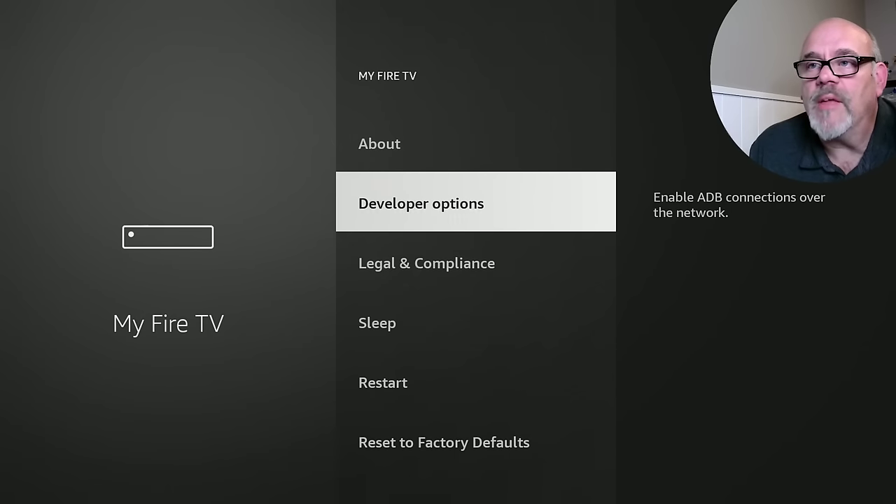
key(Return)
key(Down)
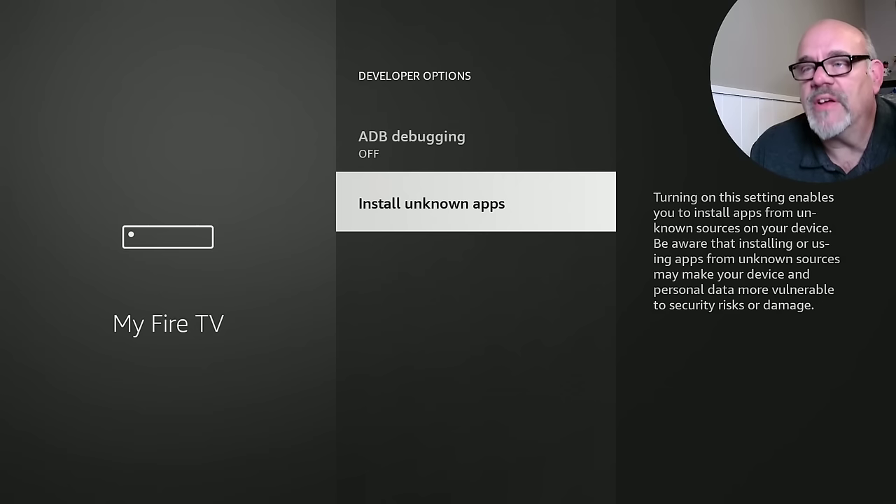
key(Return)
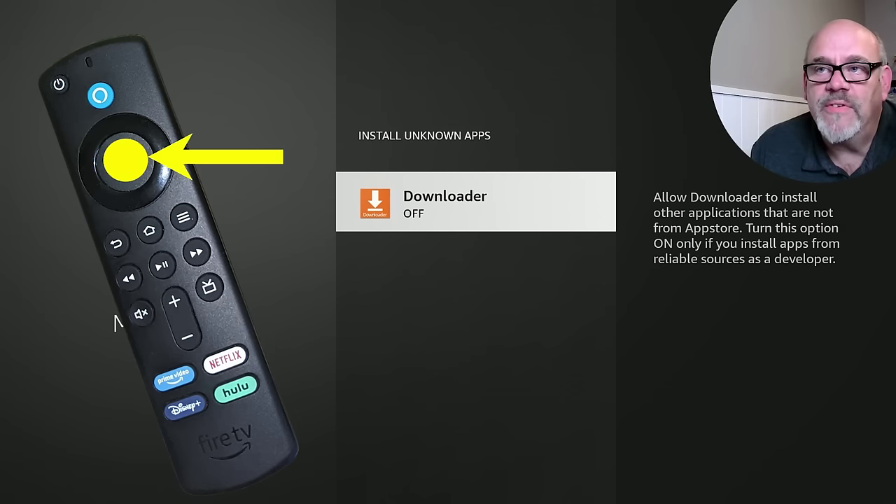
key(Return)
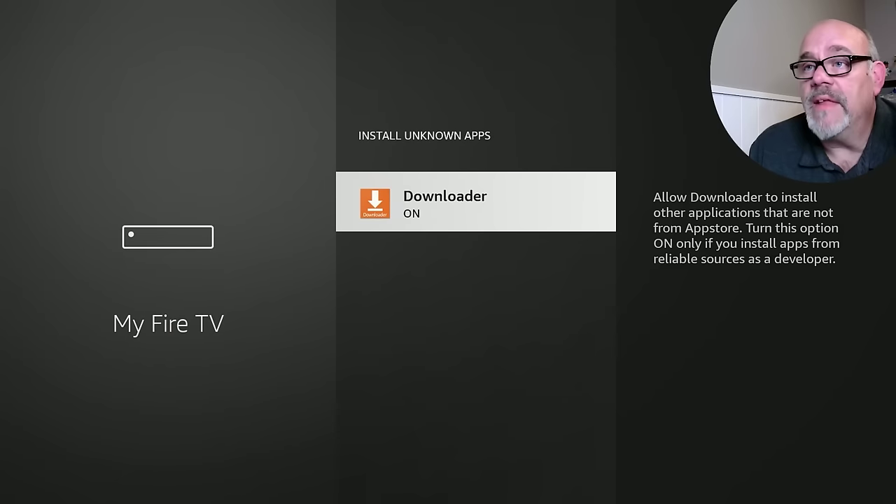
key(Home)
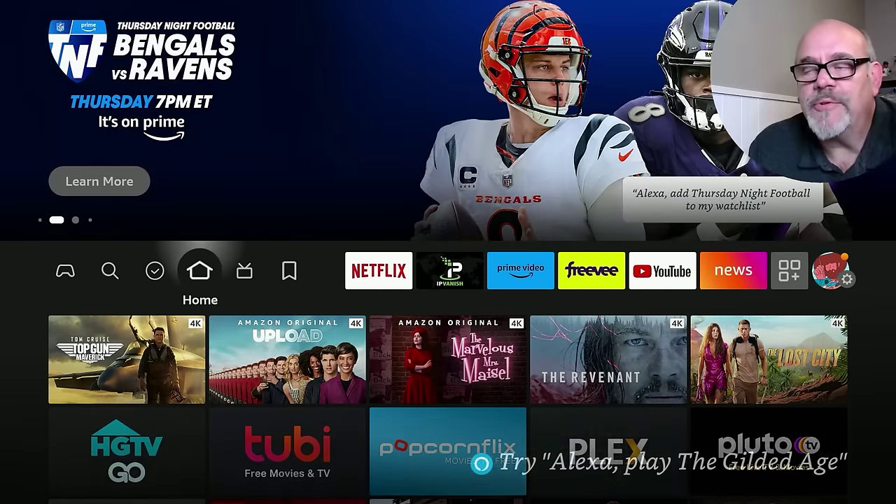
Open the full grid of installed apps from the home apps row
key(Right)
key(Right)
key(Right)
key(Right)
key(Right)
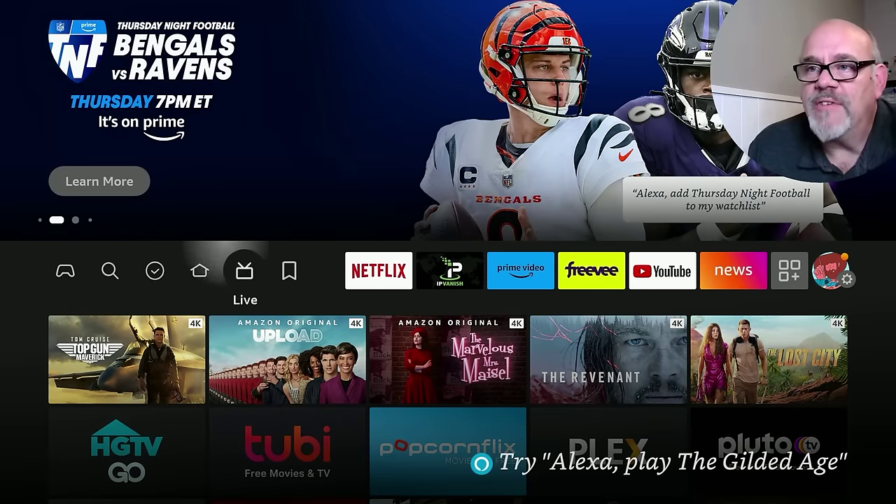
key(Right)
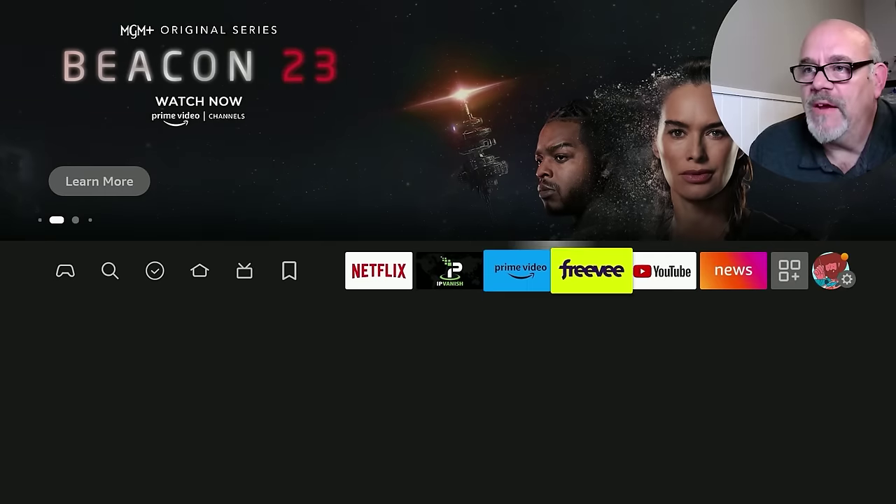
key(Left)
key(Left)
key(Right)
key(Right)
key(Right)
key(Left)
key(Left)
key(Left)
key(Left)
key(Right)
key(Right)
key(Right)
key(Right)
key(Right)
key(Right)
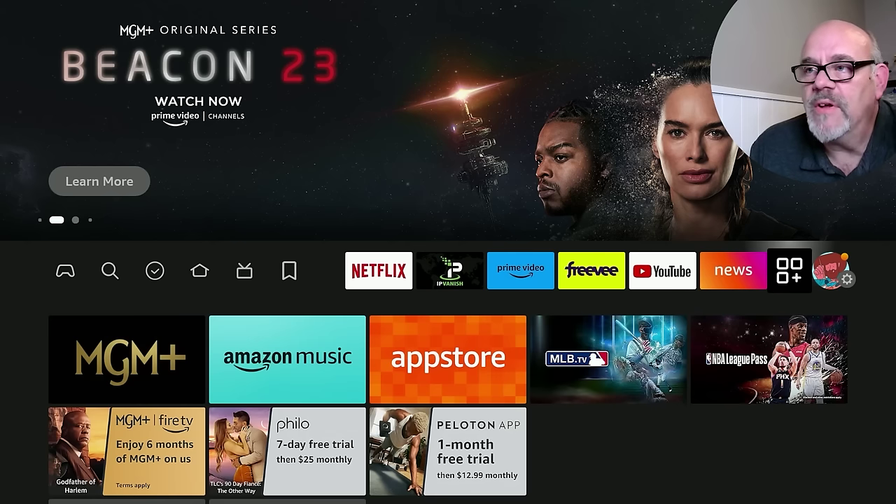
key(Return)
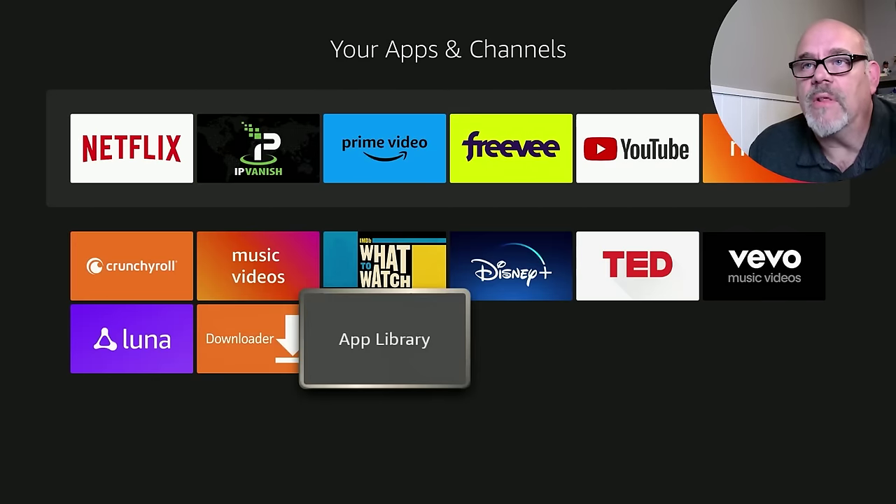
Move Downloader to the front of the apps list and return home
key(Left)
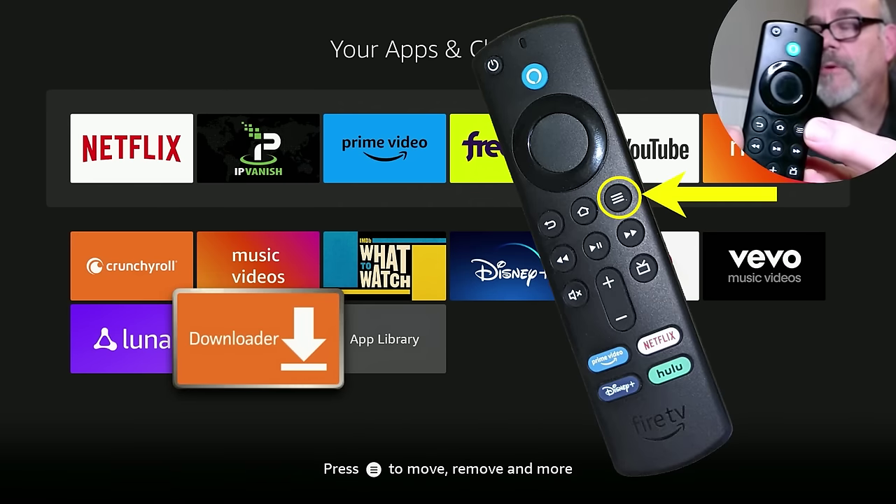
key(Menu)
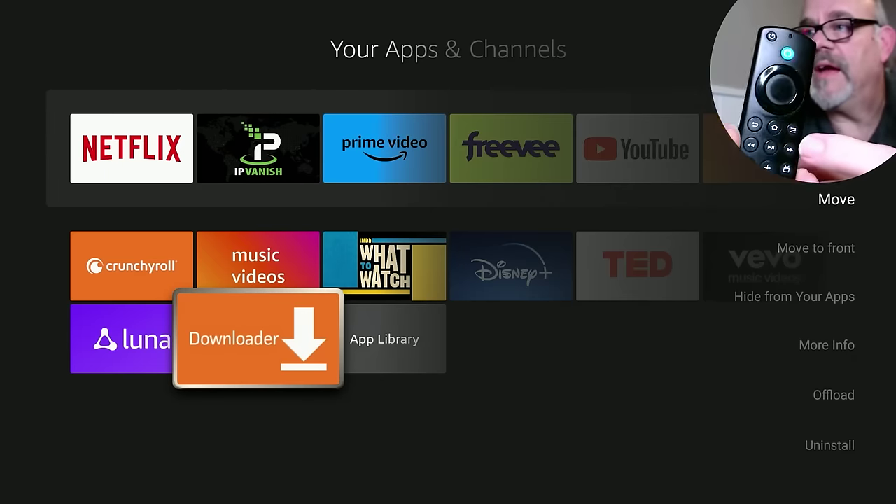
key(Down)
key(Return)
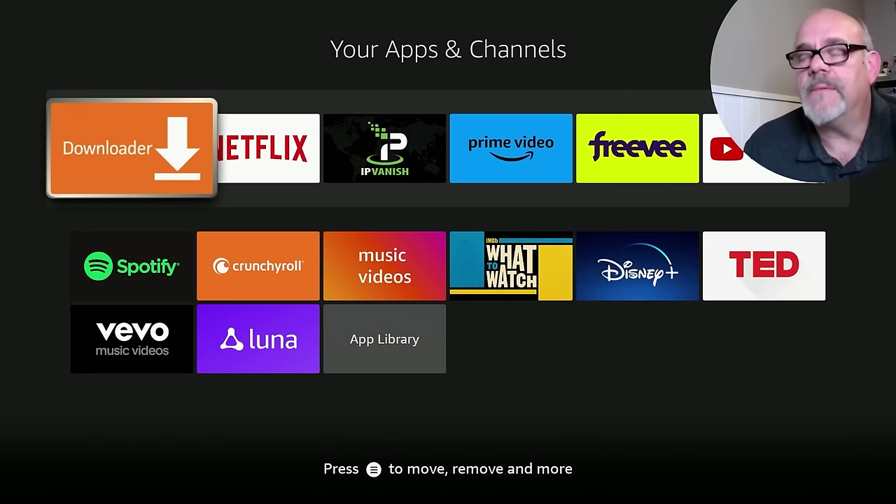
key(Home)
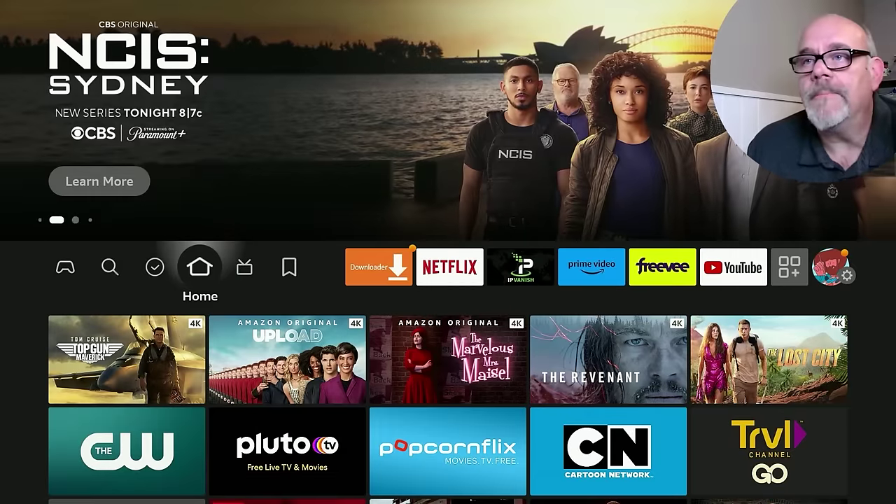
Launch Downloader, allow file access, dismiss the Quick Start Guide, and focus the URL field
key(Right)
key(Right)
key(Right)
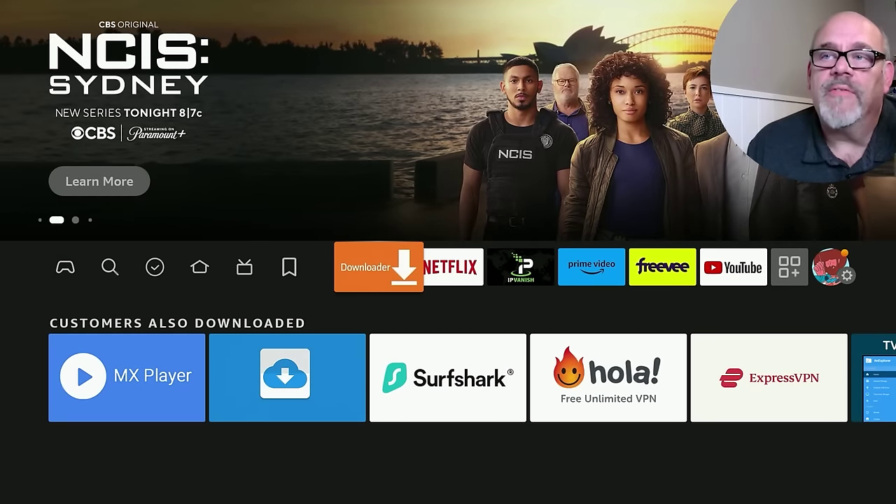
key(Return)
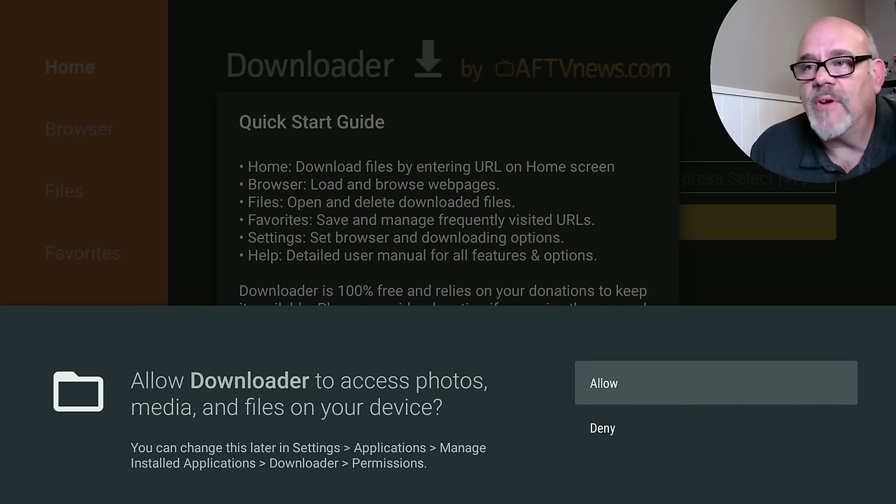
key(Return)
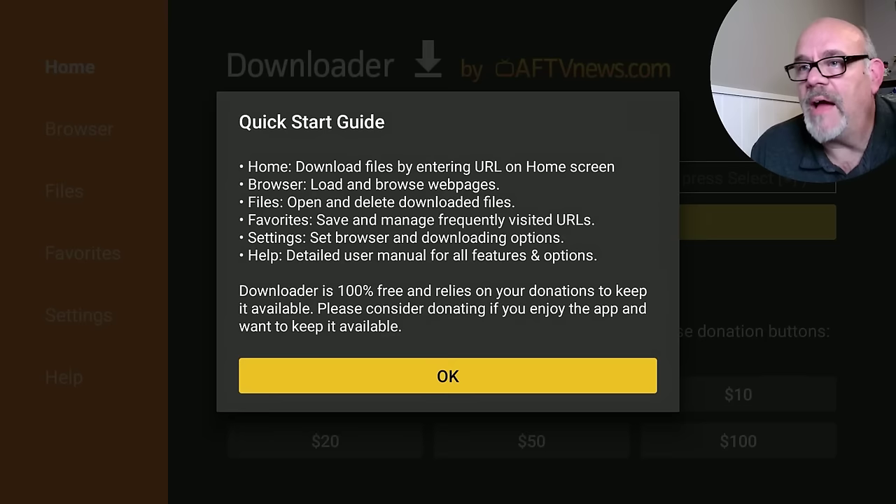
key(Return)
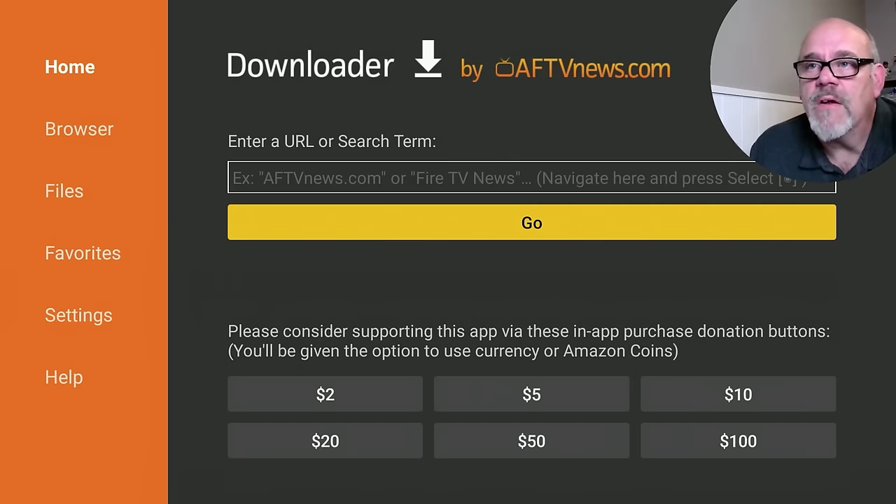
key(Up)
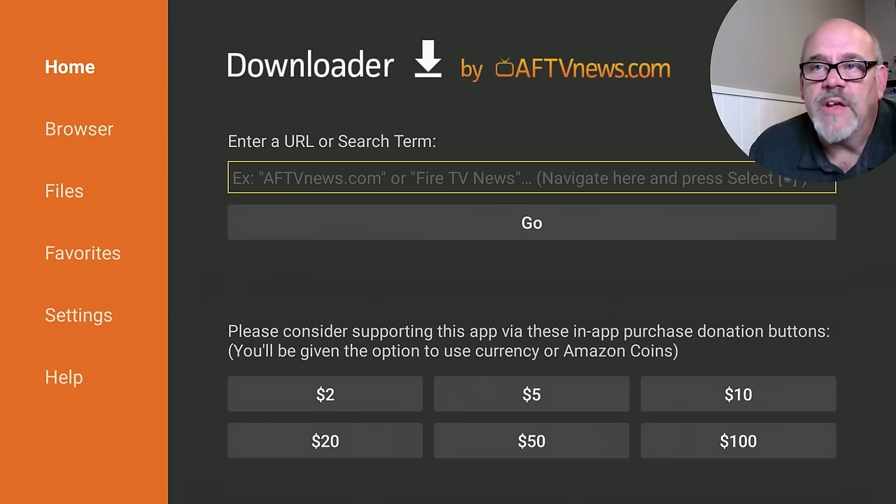
Enter the short code 89364 and press Go to load the site
key(Return)
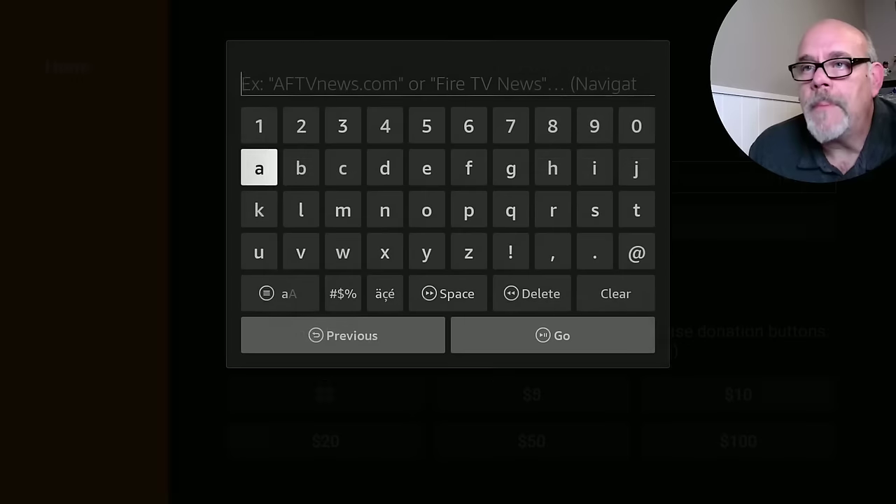
key(Up)
key(Left)
key(Left)
key(Left)
key(Return)
key(Right)
key(Return)
key(Left)
key(Left)
key(Left)
key(Left)
key(Left)
key(Left)
key(Return)
key(Right)
key(Right)
key(Right)
key(Return)
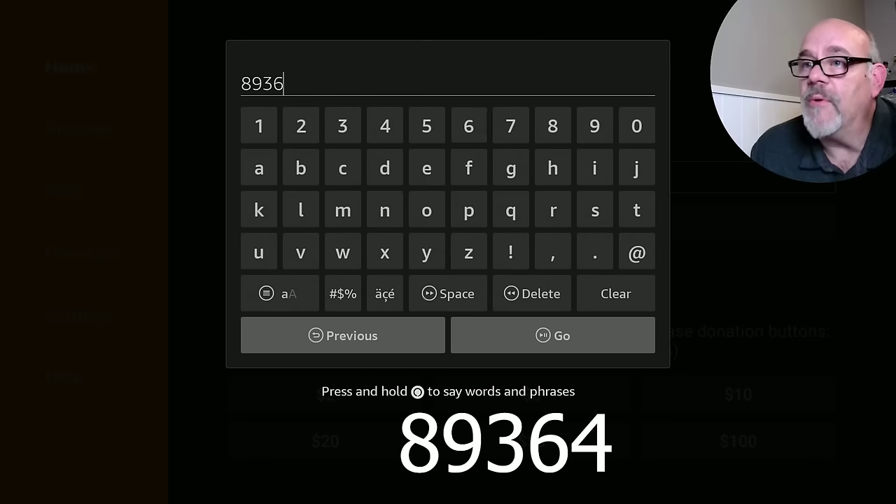
key(Left)
key(Left)
key(Return)
key(Down)
key(Down)
key(Down)
key(Down)
key(Down)
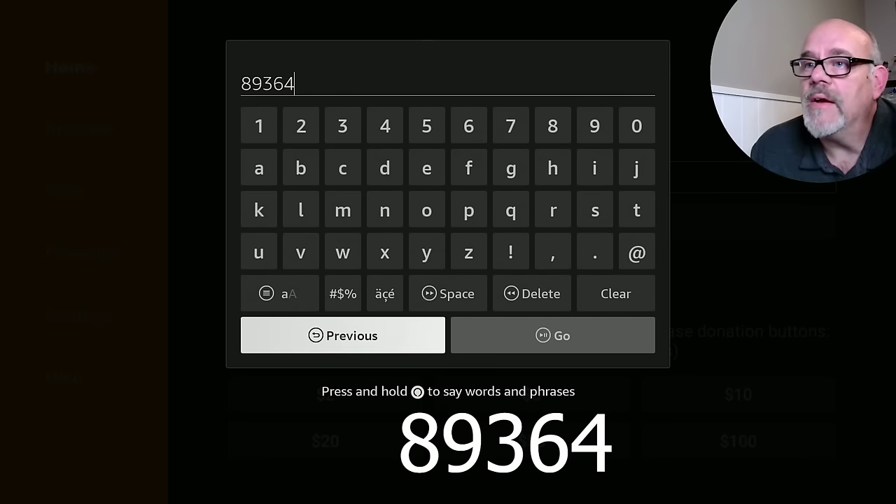
key(Right)
key(Return)
key(Return)
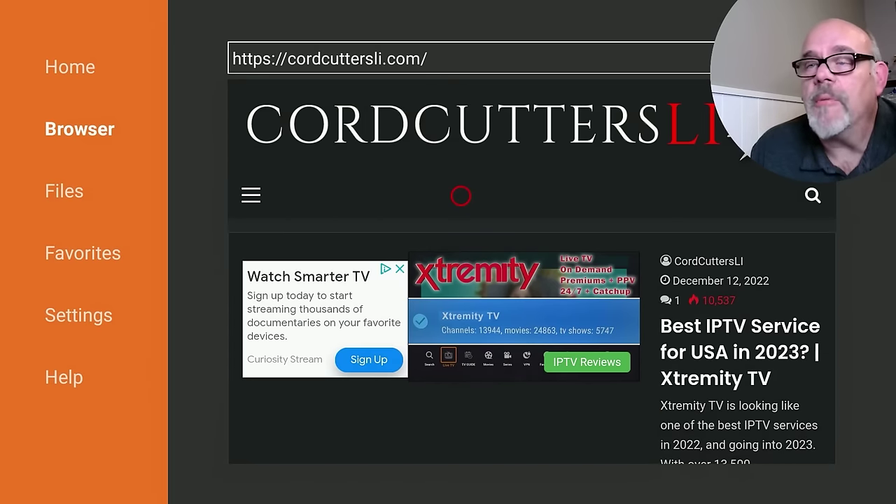
Switch the browser page to full screen
key(Menu)
key(Down)
key(Return)
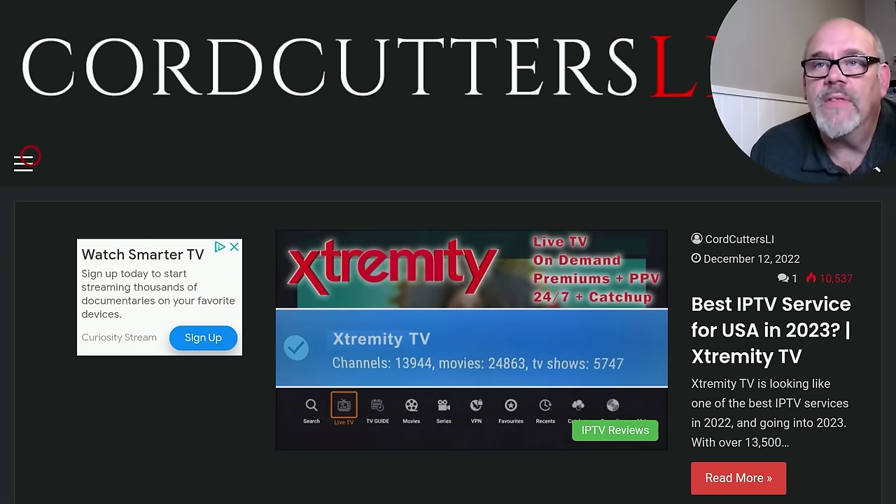
Go to Tutorials via the site menu and open APKTime (November 2023) under APK Stores
click(24, 162)
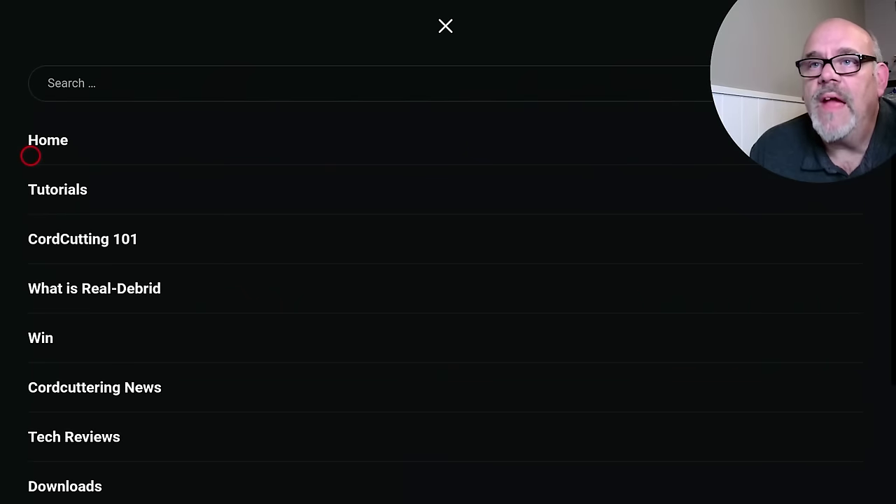
click(30, 194)
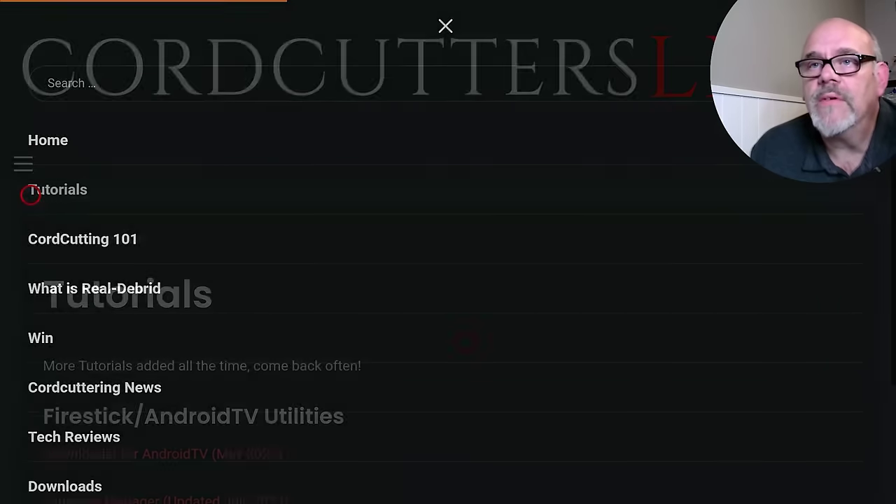
scroll(466, 485, down, 3)
scroll(466, 484, down, 5)
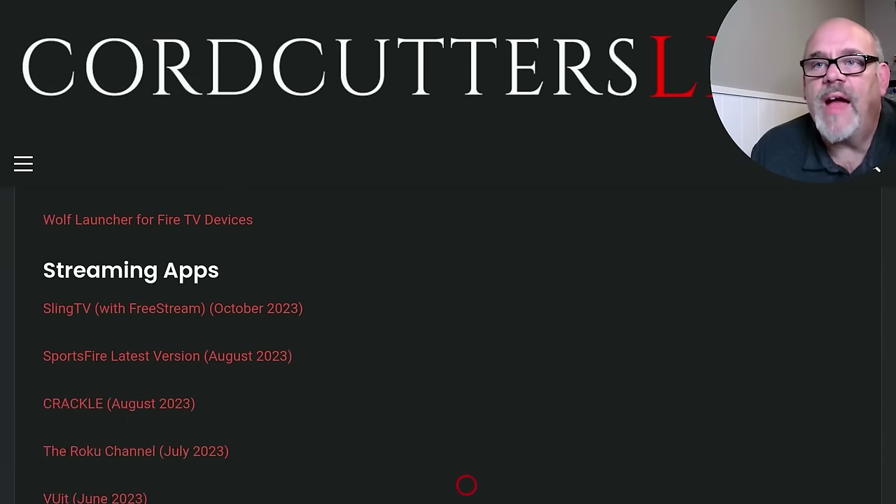
scroll(466, 485, down, 3)
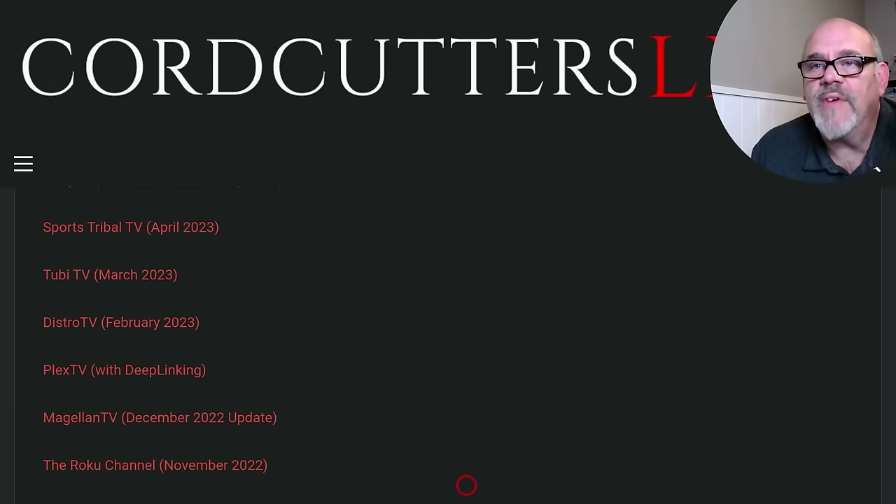
scroll(467, 484, down, 4)
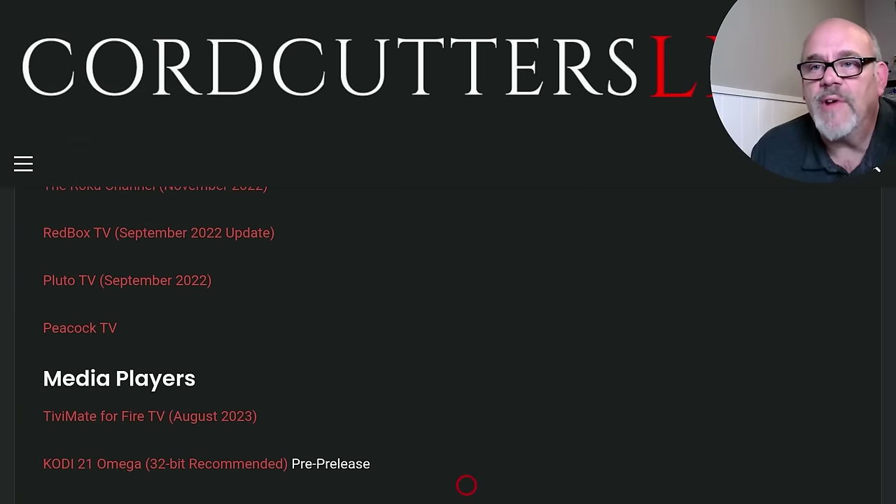
scroll(466, 484, down, 1)
scroll(467, 484, down, 4)
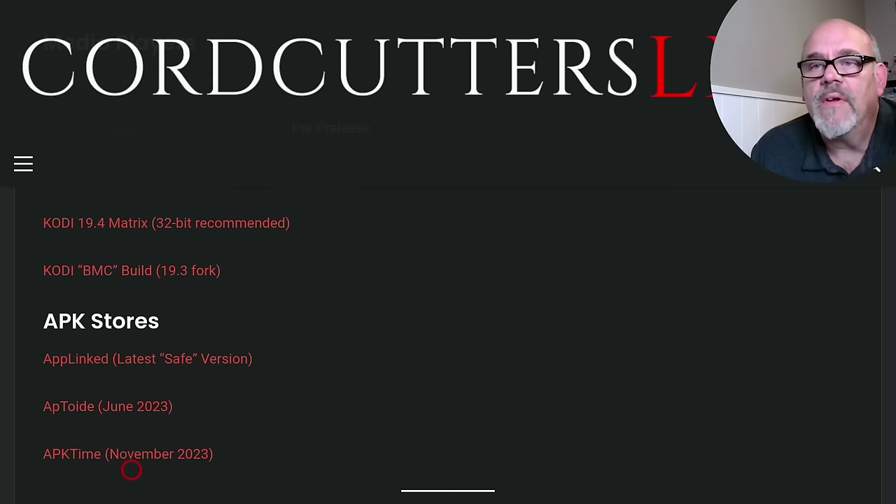
click(132, 462)
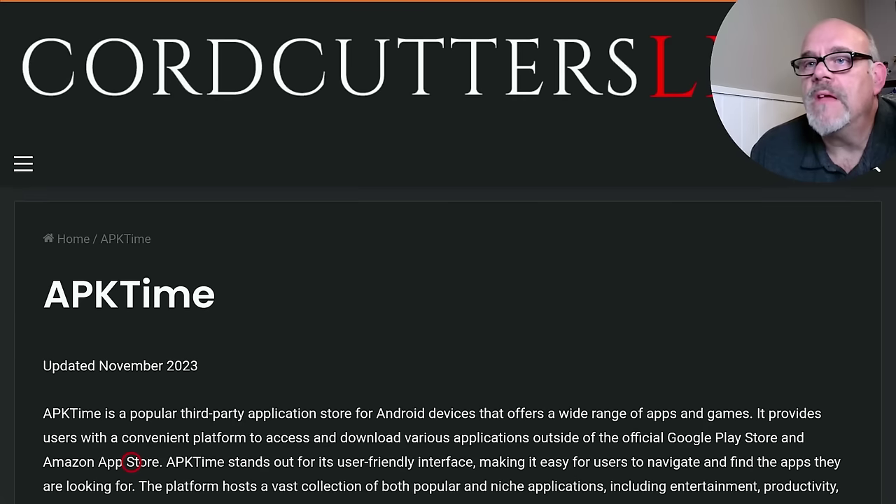
Scroll to the APKTime 2.2 card and start its 5 MB download
scroll(132, 484, down, 5)
scroll(132, 484, down, 4)
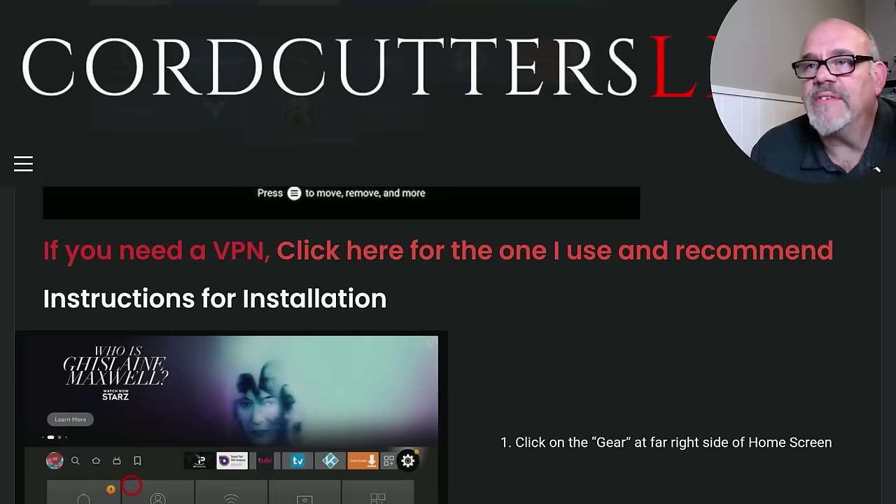
scroll(131, 485, down, 10)
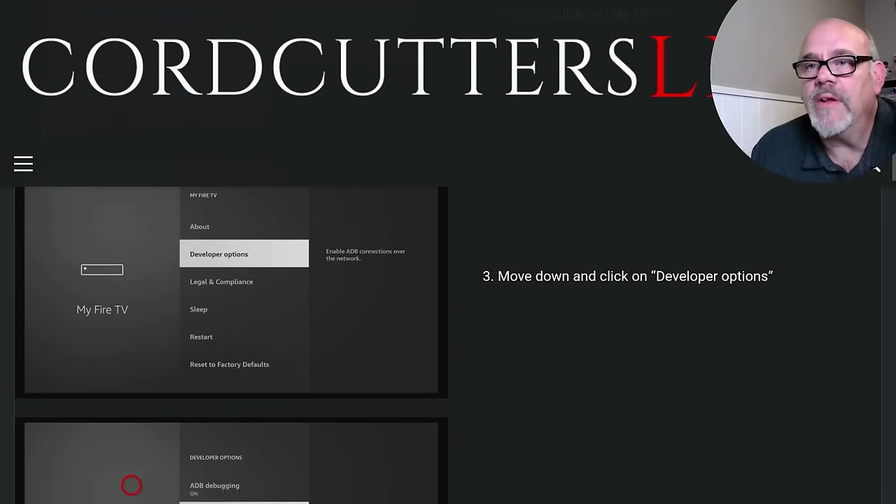
scroll(132, 485, down, 10)
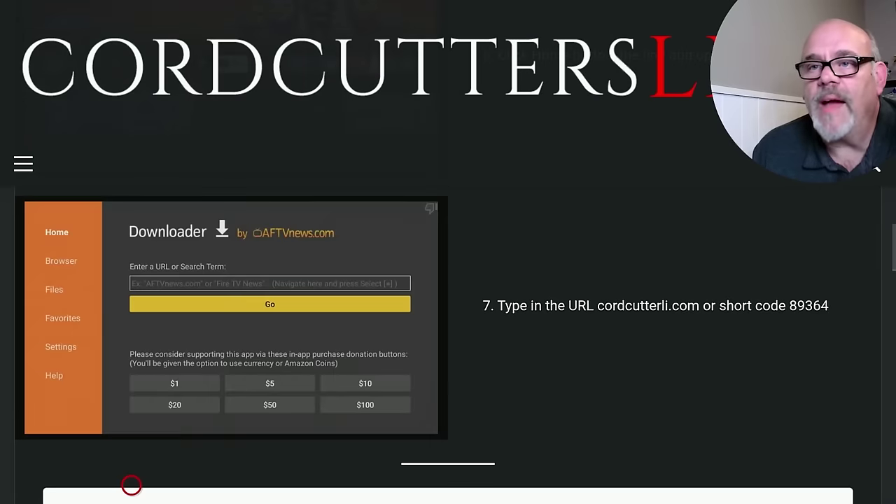
scroll(131, 484, down, 2)
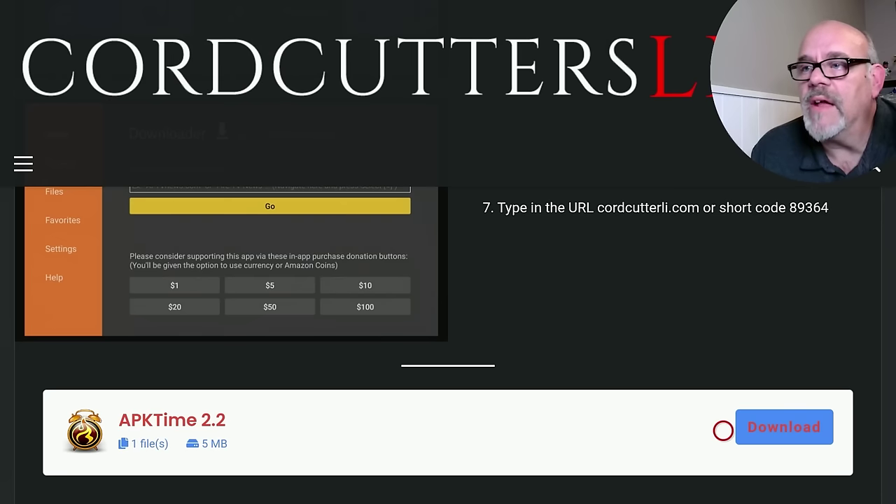
click(794, 431)
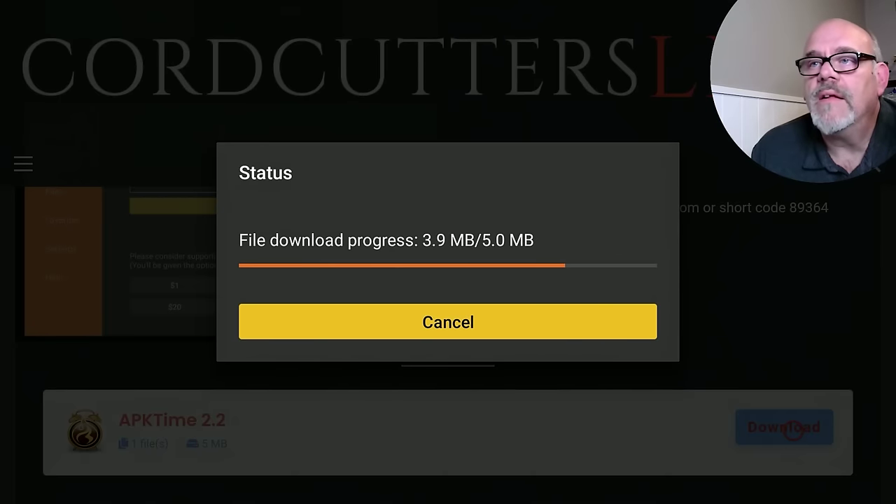
Install the downloaded APKTime 2.2 and close the installer with Done
key(Return)
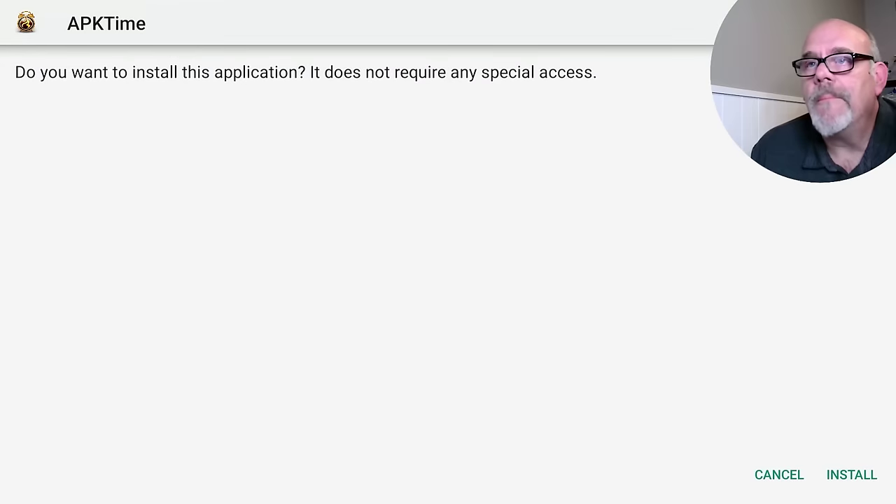
key(Down)
key(Right)
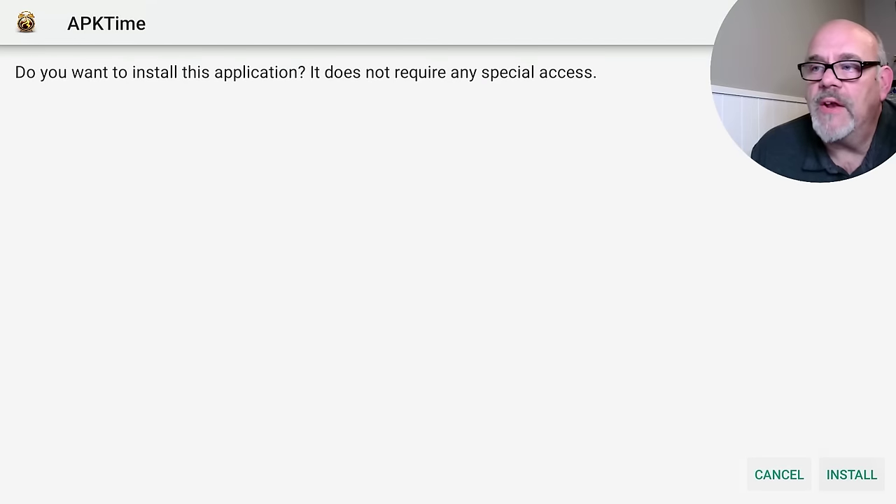
key(Return)
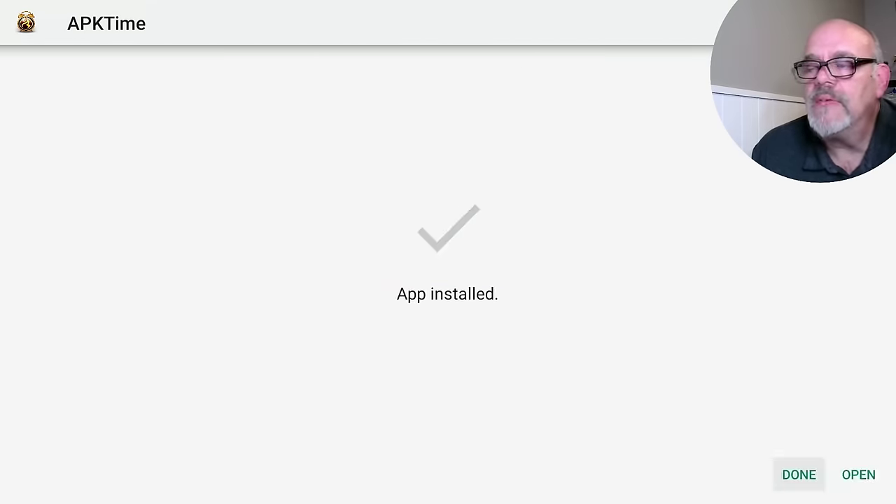
key(Return)
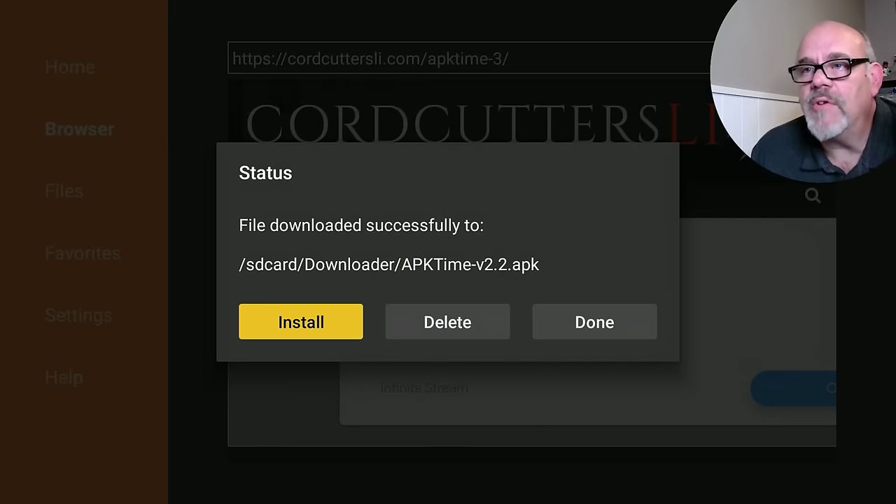
Delete the APKTime APK file from Downloader and return home
key(Right)
key(Return)
key(Left)
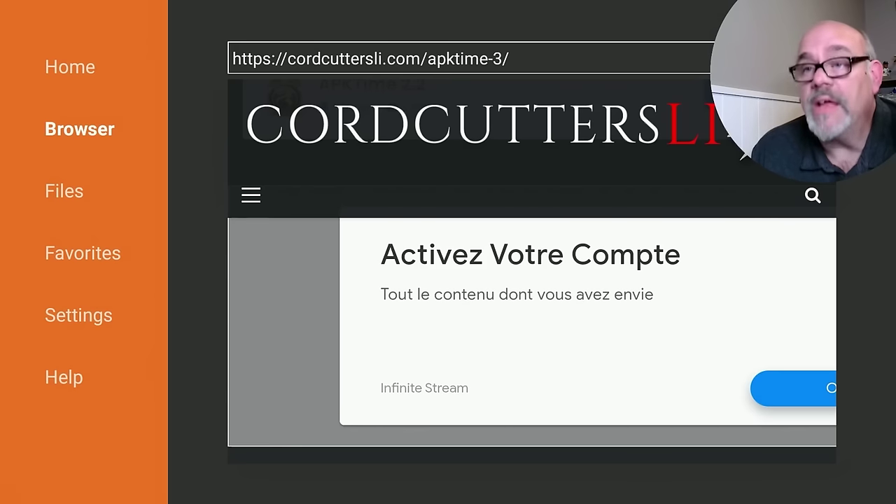
key(Home)
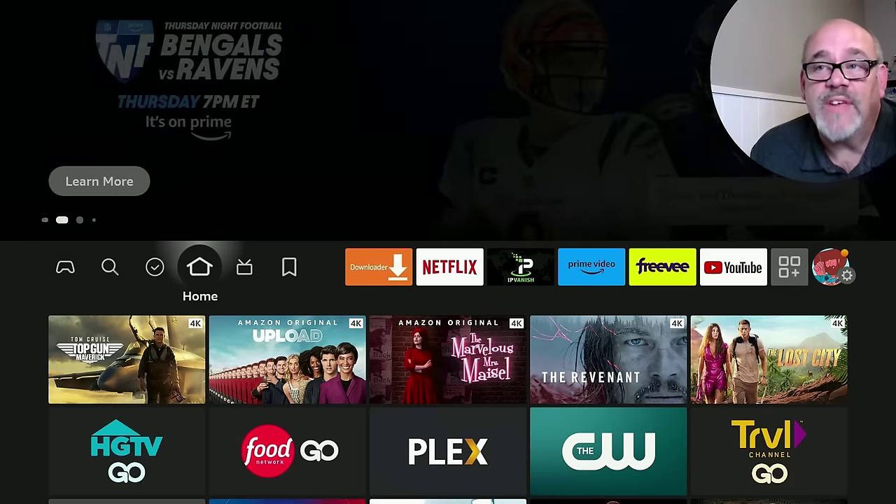
Open Developer options in the My Fire TV settings
key(Right)
key(Right)
key(Right)
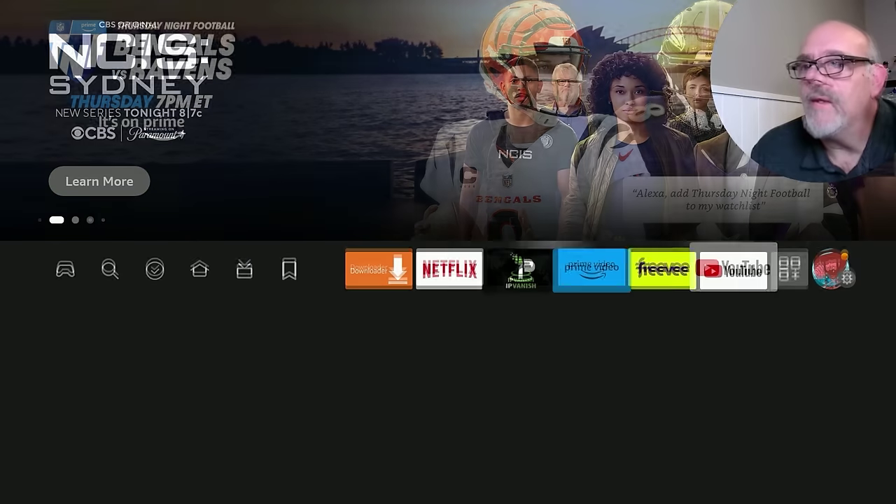
key(Right)
key(Right)
key(Down)
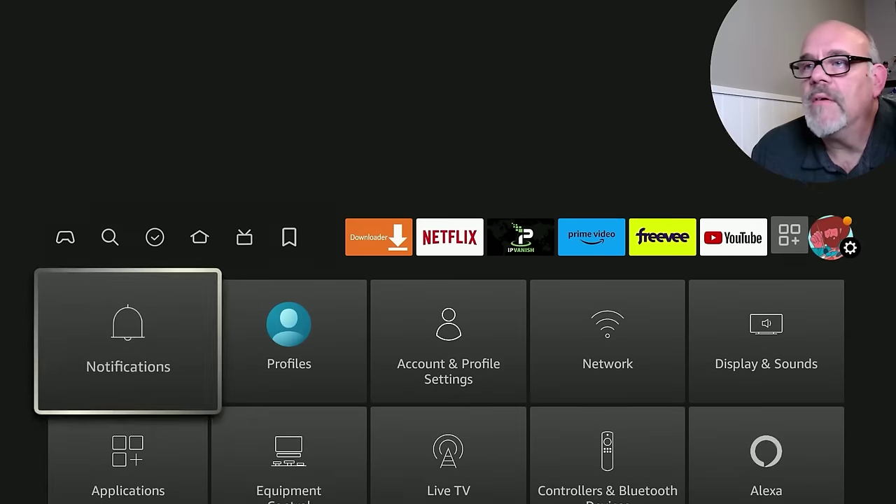
key(Down)
key(Down)
key(Right)
key(Return)
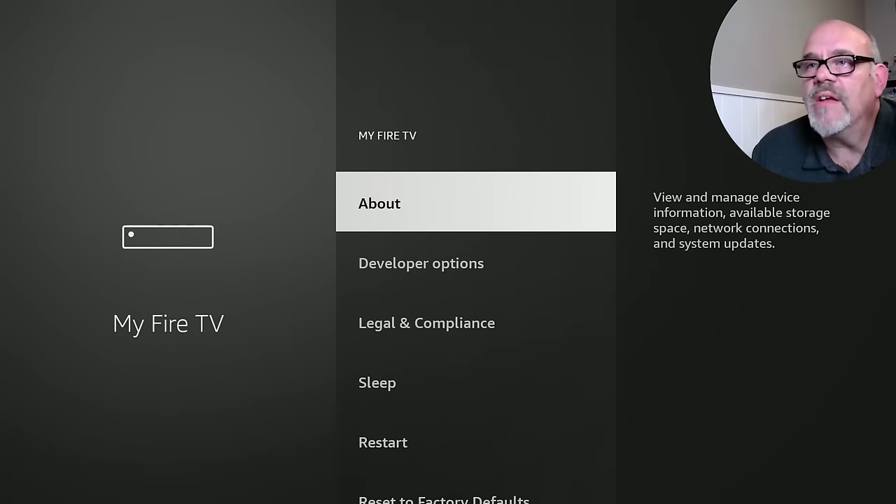
key(Down)
key(Return)
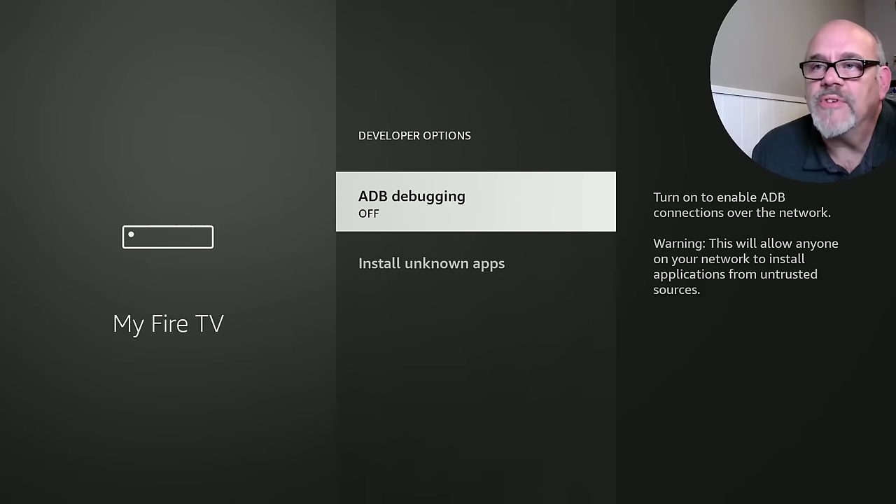
Switch APKTime ON under Install unknown apps, then return home
key(Down)
key(Return)
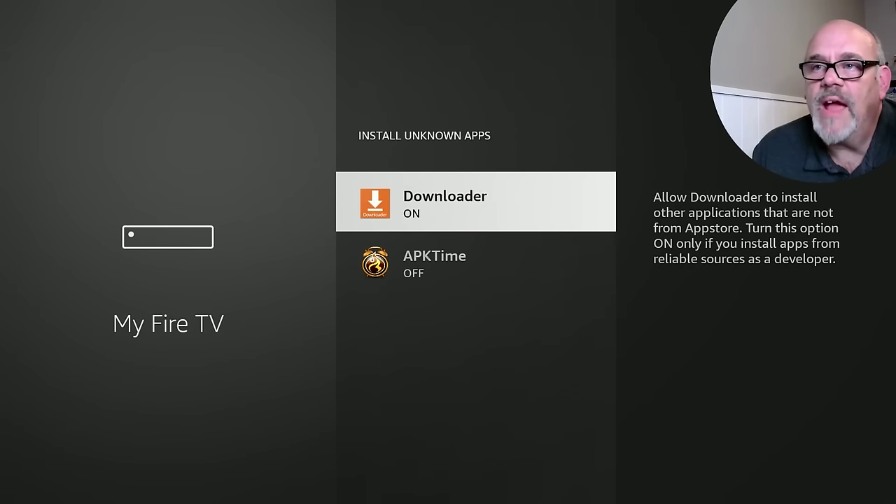
key(Down)
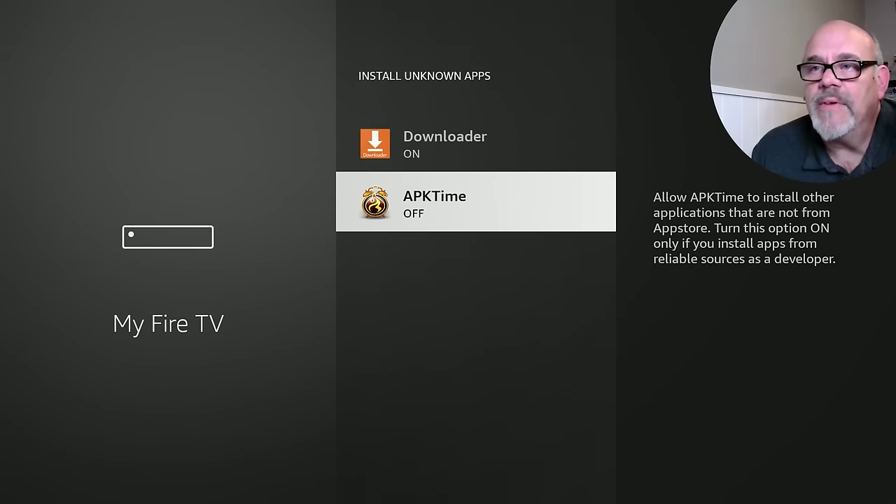
key(Return)
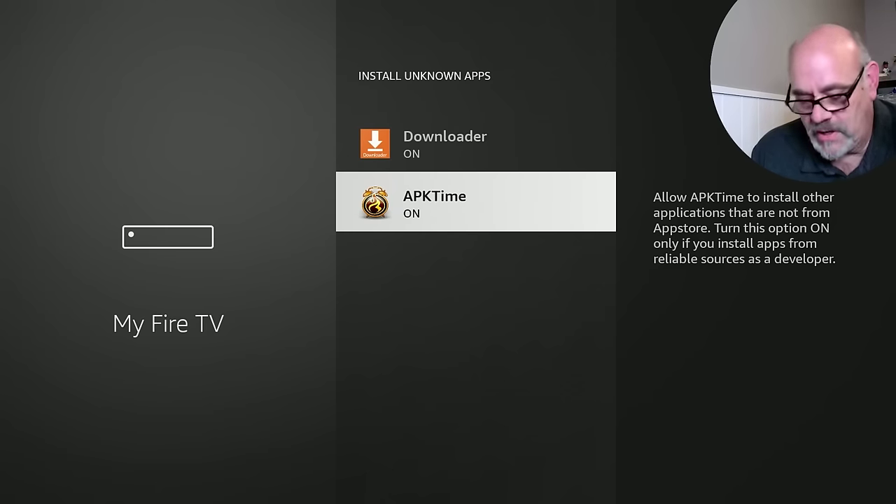
key(Home)
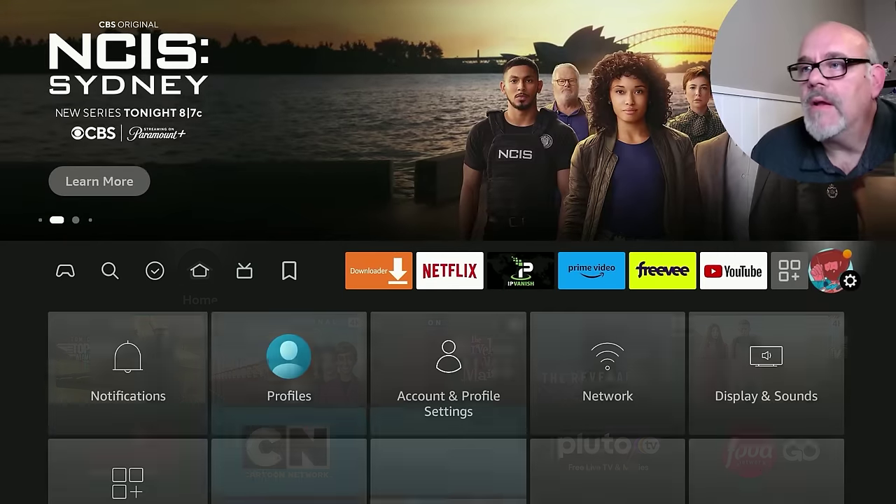
Move APKTime to the front of Your Apps & Channels, then launch it from Home
key(Left)
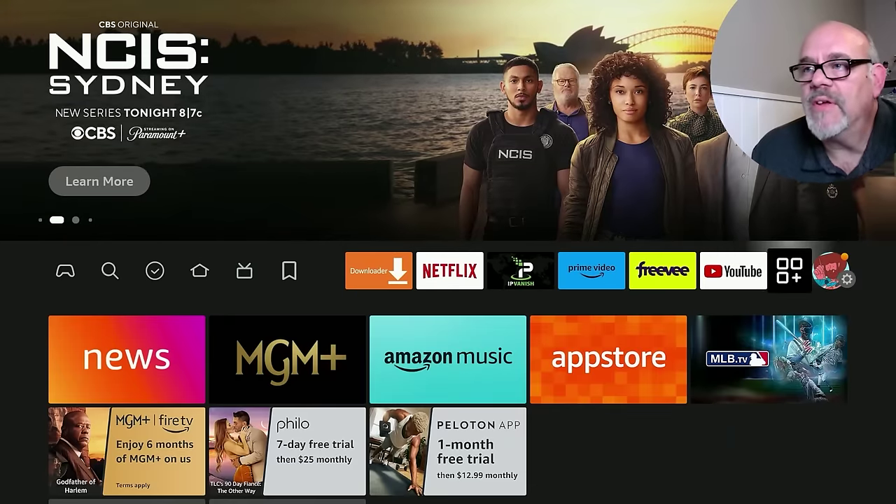
key(Return)
key(Left)
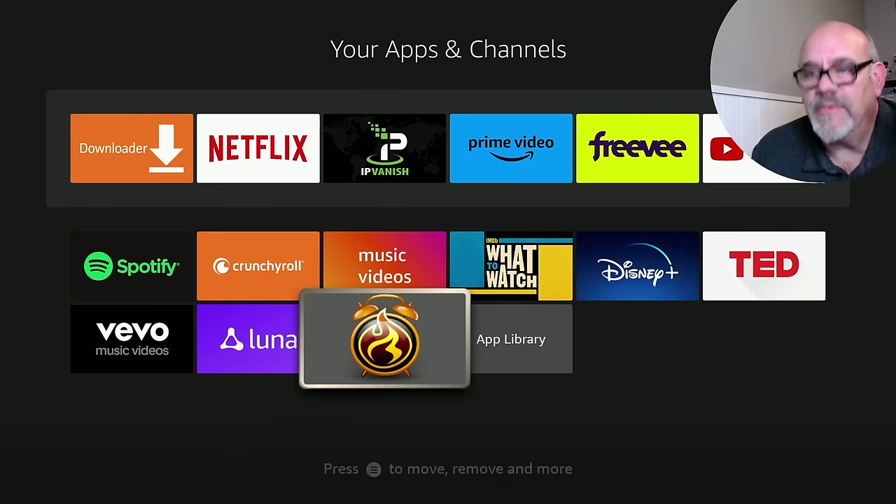
key(Menu)
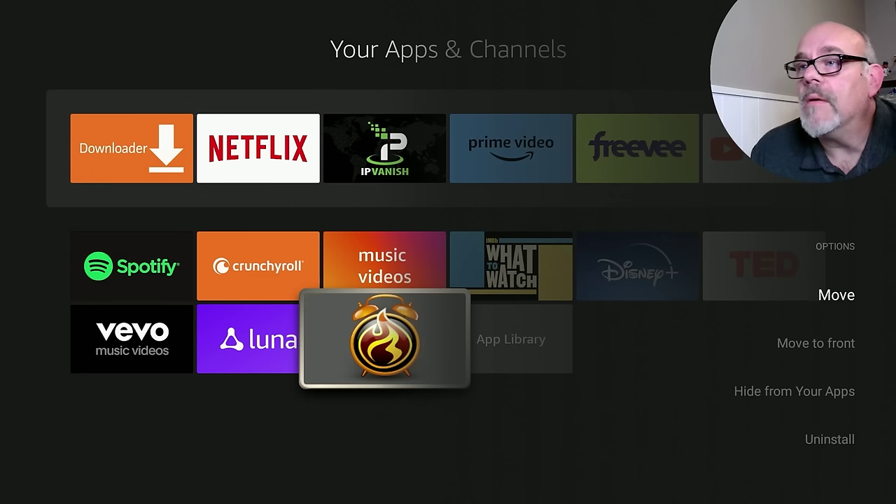
key(Down)
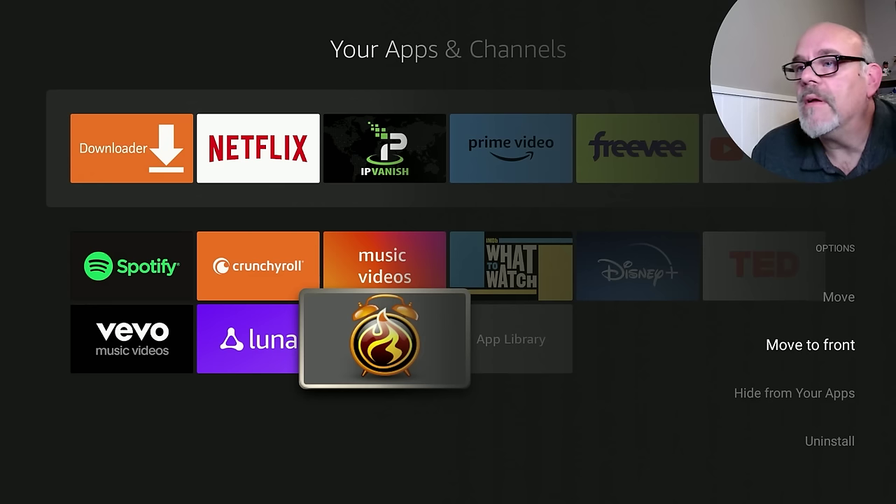
key(Return)
key(Home)
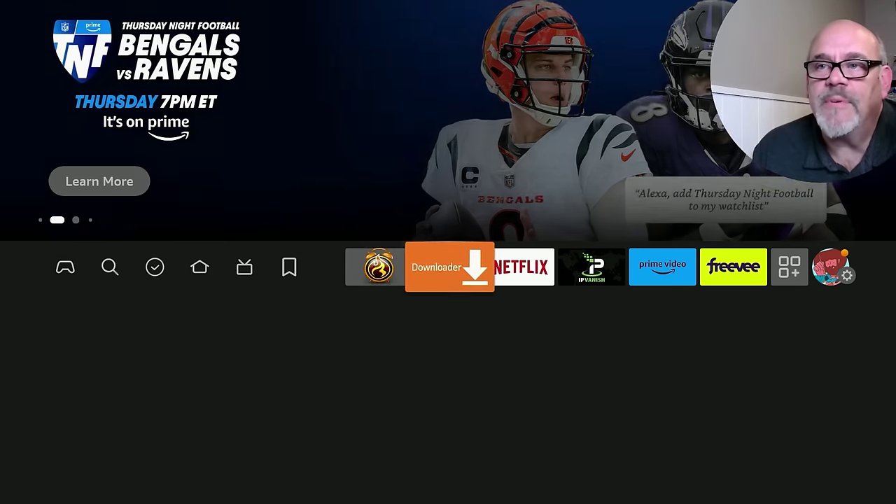
key(Return)
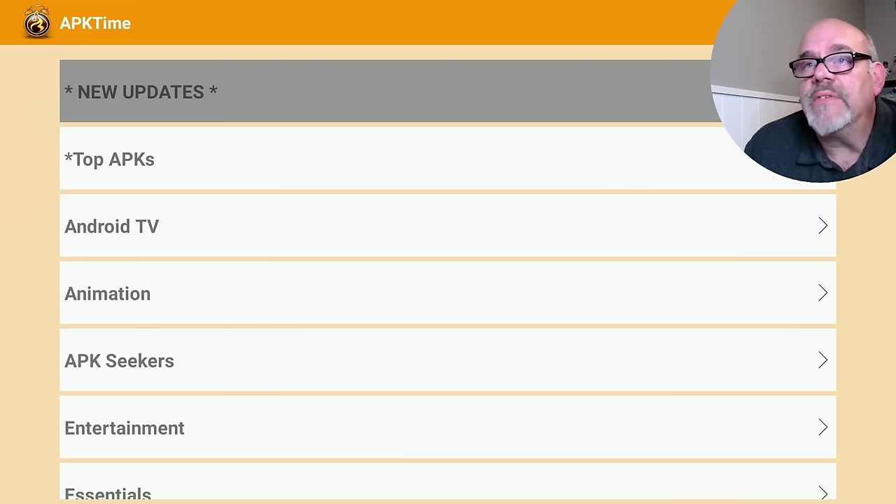
Browse APKTime's categories from NEW UPDATES and Top APKs down through Essentials to Free VPN
key(Down)
key(Down)
key(Down)
key(Down)
key(Down)
key(Down)
key(Down)
key(Down)
key(Down)
key(Down)
key(Up)
key(Up)
key(Up)
key(Up)
key(Up)
key(Up)
key(Up)
key(Up)
key(Up)
key(Down)
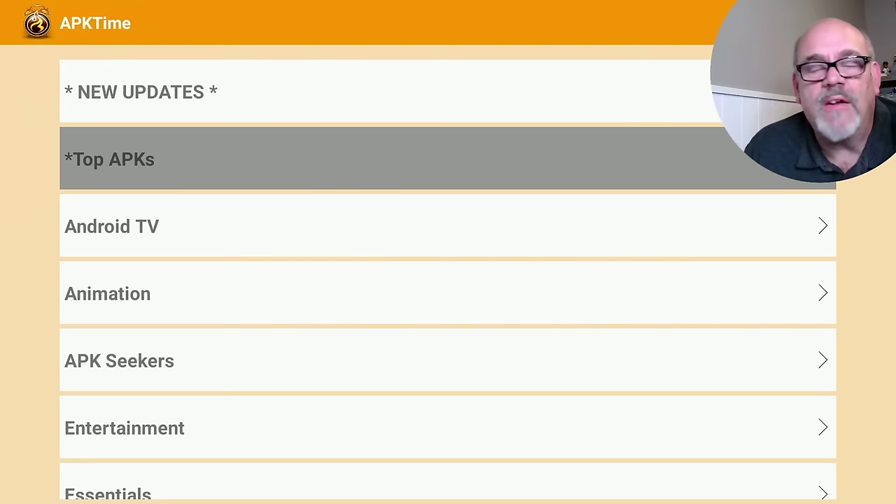
key(Down)
key(Down)
key(Up)
key(Up)
key(Up)
key(Up)
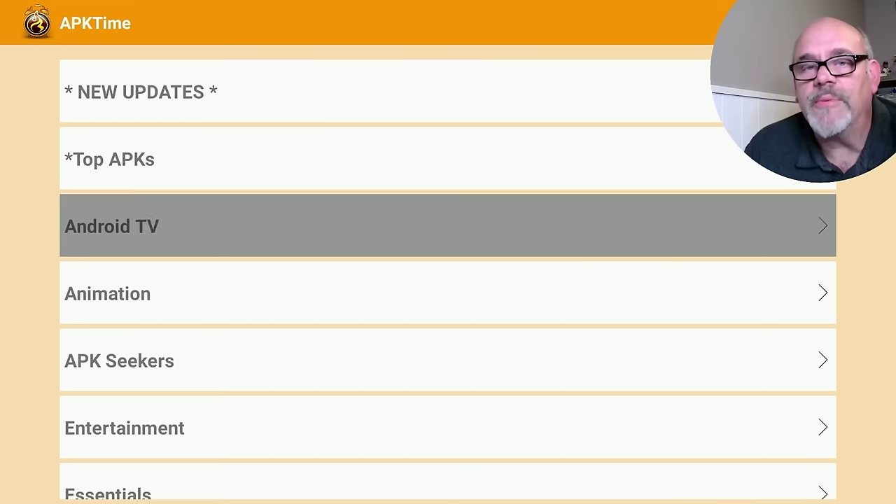
key(Down)
key(Down)
key(Down)
key(Down)
key(Down)
key(Down)
key(Down)
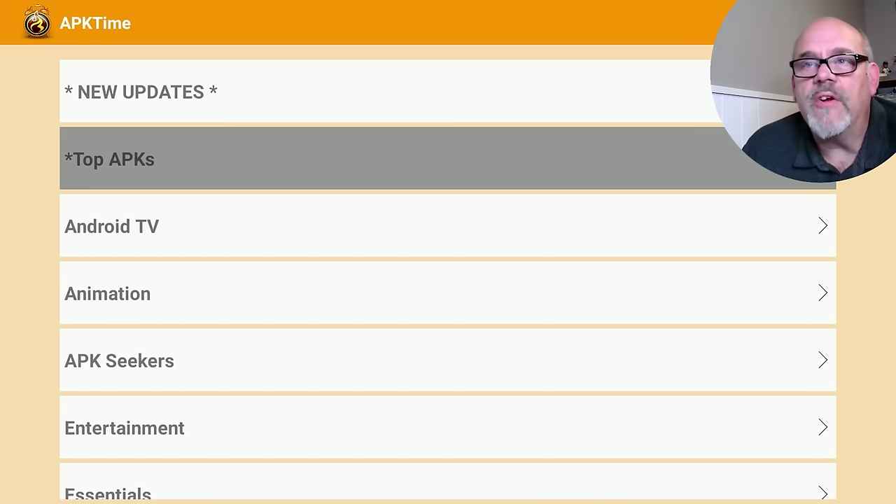
key(Down)
key(Up)
key(Up)
key(Up)
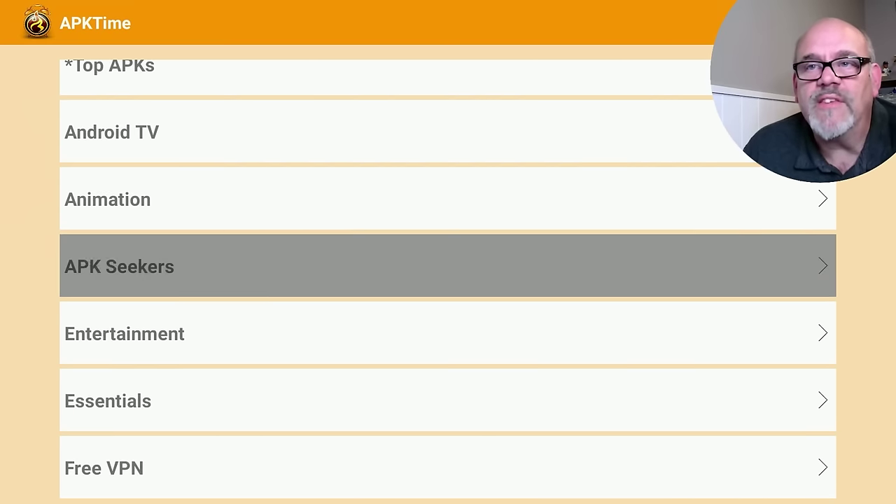
key(Up)
key(Up)
key(Up)
key(Up)
key(Up)
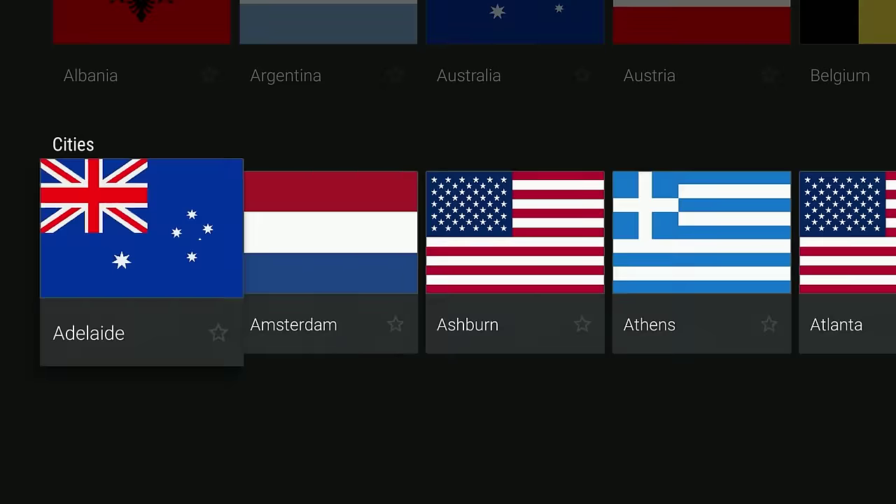
Connect IPVanish to Boston server bos-a16, then start checkout for the $2.49/mo discounted plan
key(Right)
key(Right)
key(Right)
key(Right)
key(Right)
key(Right)
key(Right)
key(Right)
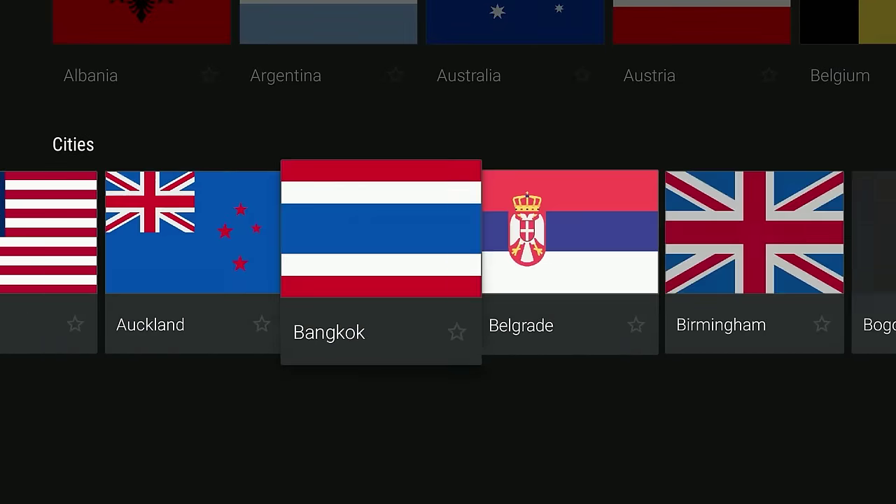
key(Right)
key(Right)
key(Right)
key(Return)
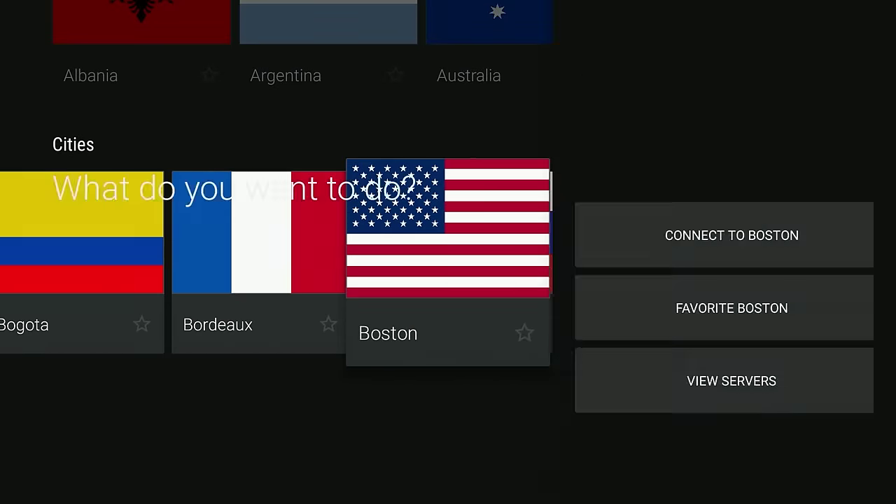
key(Down)
key(Down)
key(Return)
key(Down)
key(Down)
key(Down)
key(Down)
key(Down)
key(Down)
key(Down)
key(Down)
key(Down)
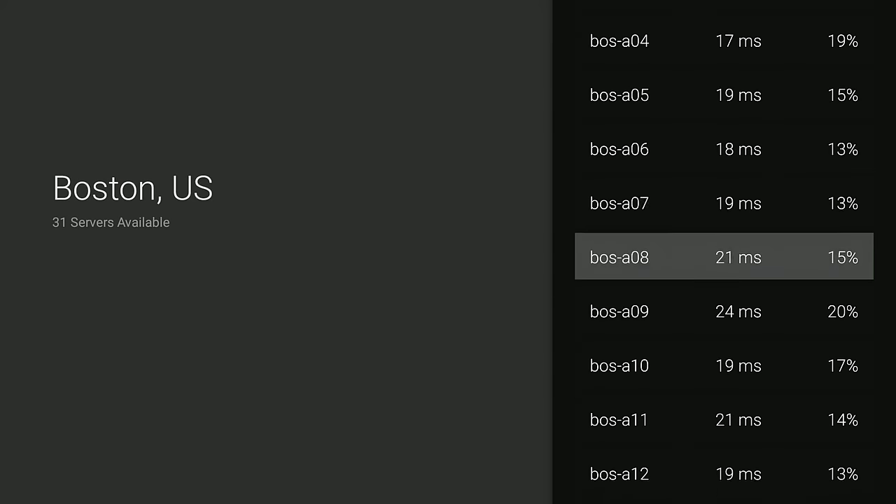
key(Down)
key(Down)
key(Down)
key(Down)
key(Down)
key(Down)
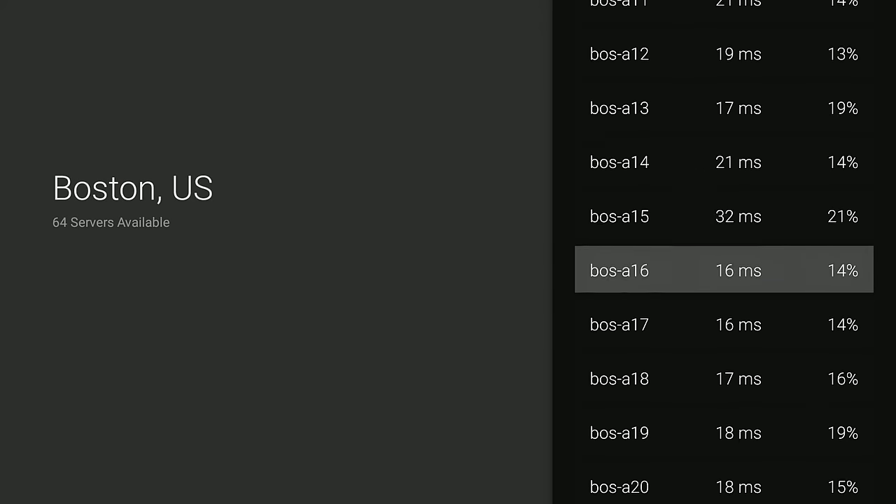
key(Return)
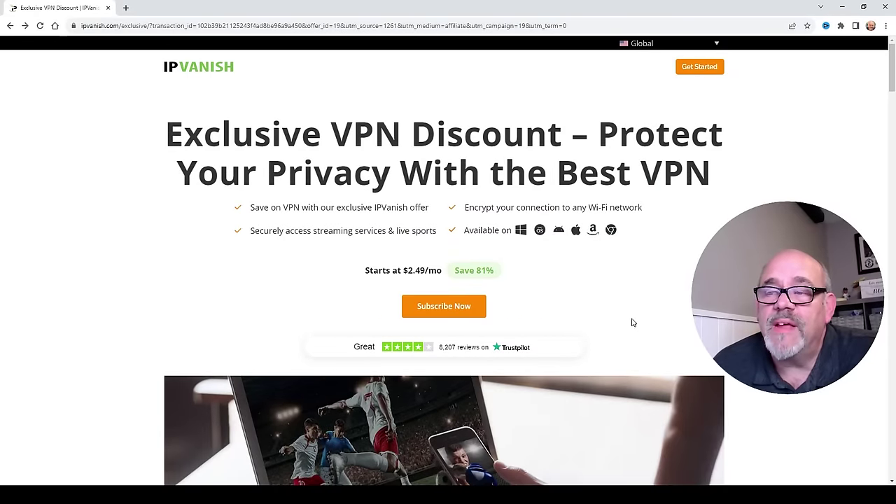
click(436, 306)
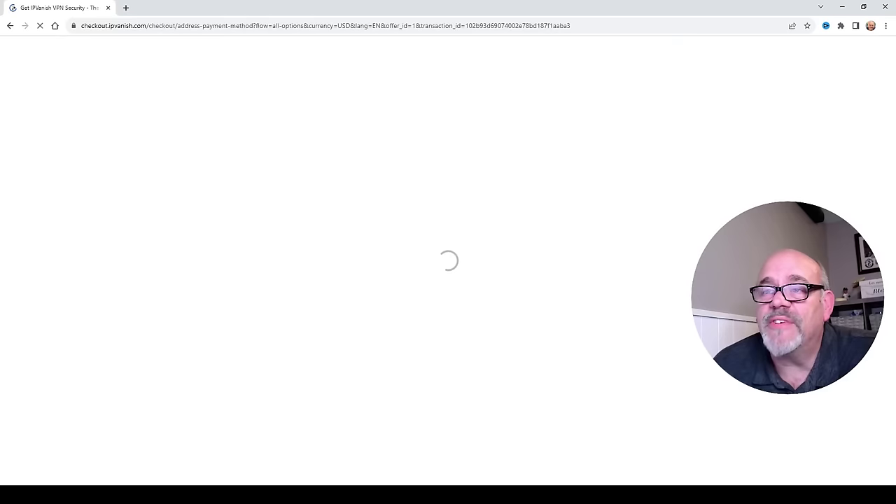